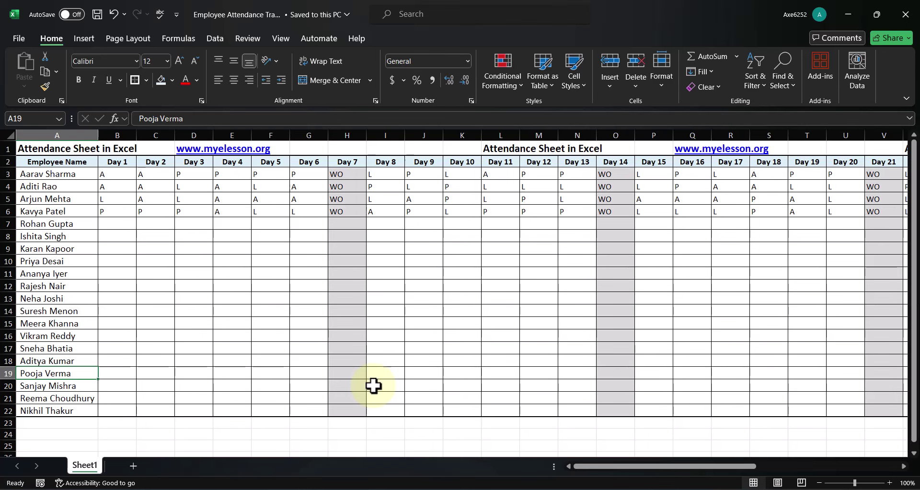
Bring columns AG–AK (Total Present through Attendance %) into view along row 19.
key("Right")
key("Right")
key("Right")
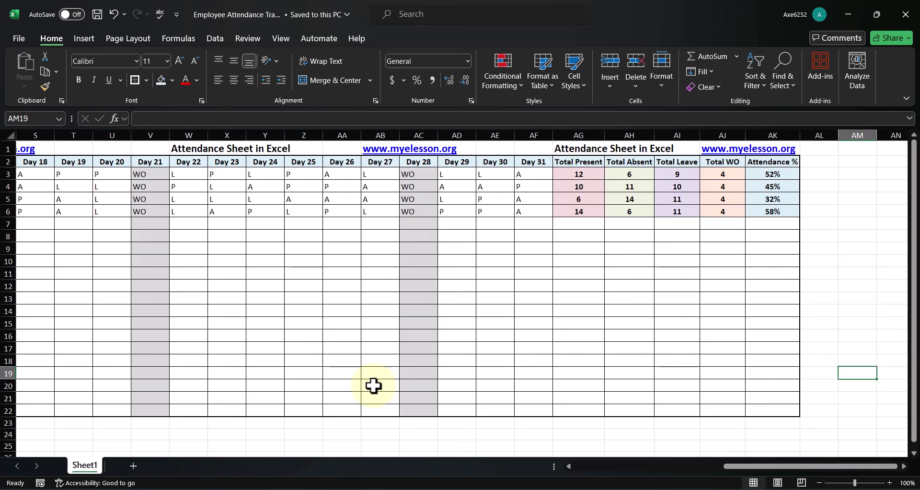
Switch to the myelesson 'Create Attendance Sheet in Excel' article in Chrome and scroll through its COUNTIF steps.
mouse_move(551, 488)
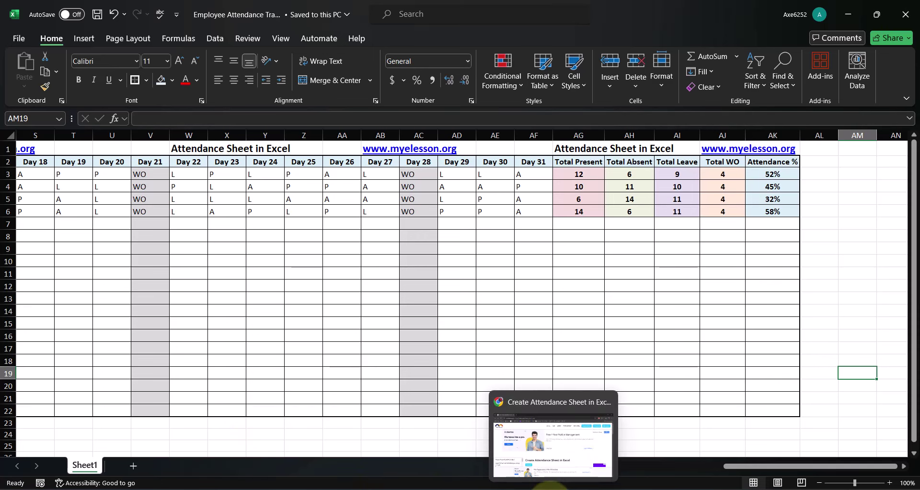
left_click(536, 455)
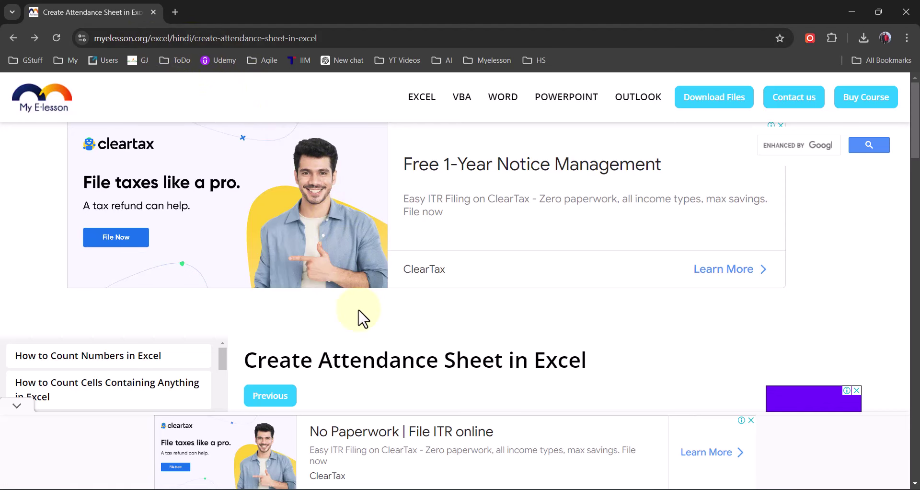
scroll(393, 347, "down", 5)
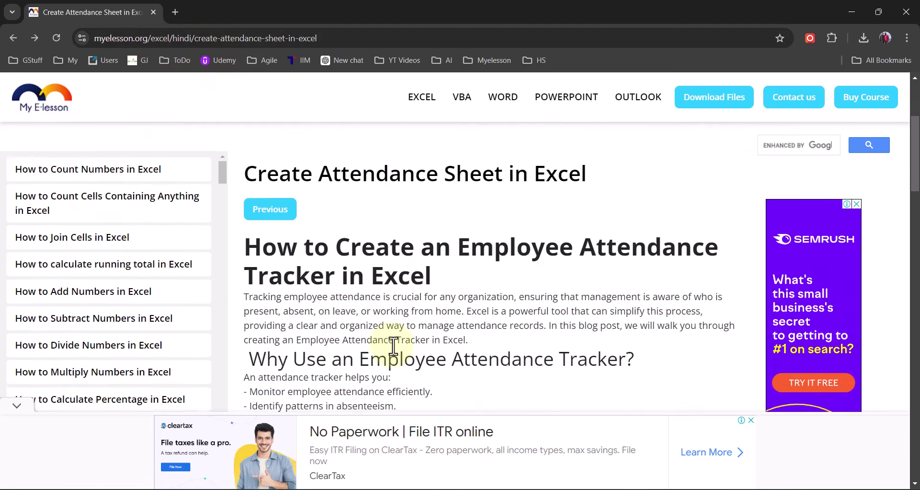
scroll(393, 346, "down", 2)
scroll(393, 346, "down", 4)
scroll(393, 346, "down", 4)
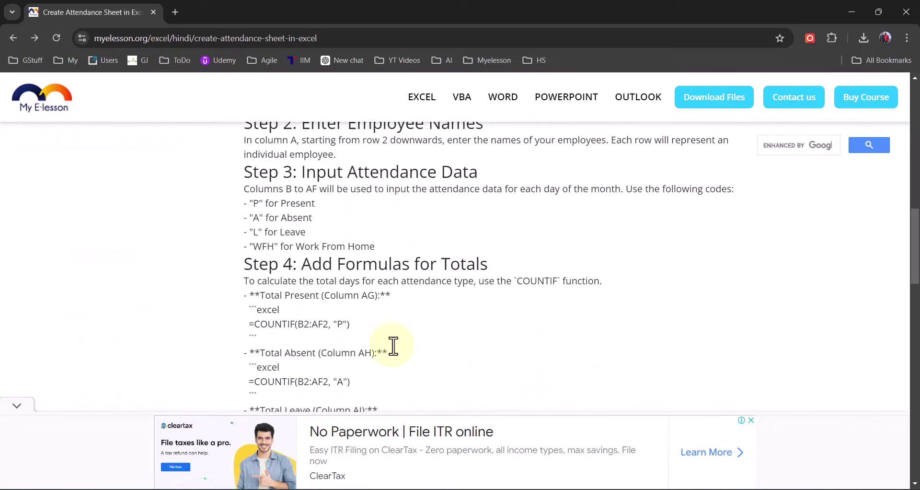
scroll(393, 347, "down", 5)
scroll(392, 346, "down", 3)
scroll(390, 345, "down", 4)
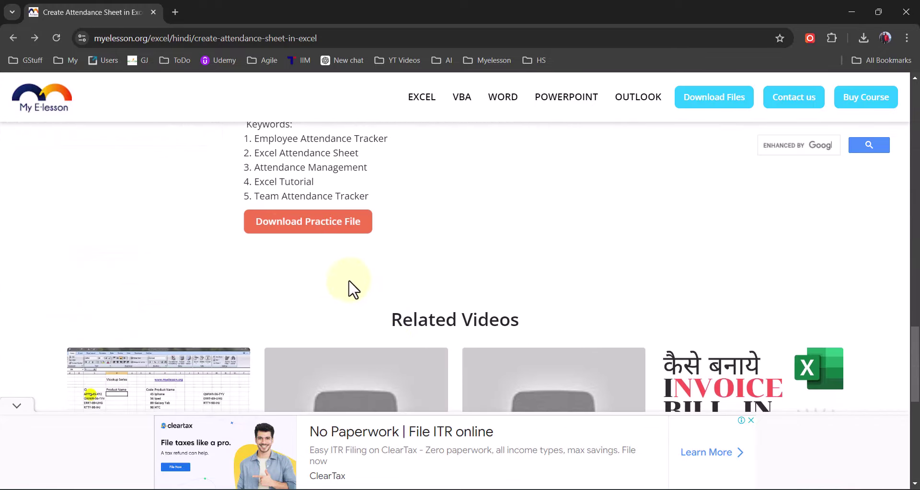
scroll(427, 224, "up", 3)
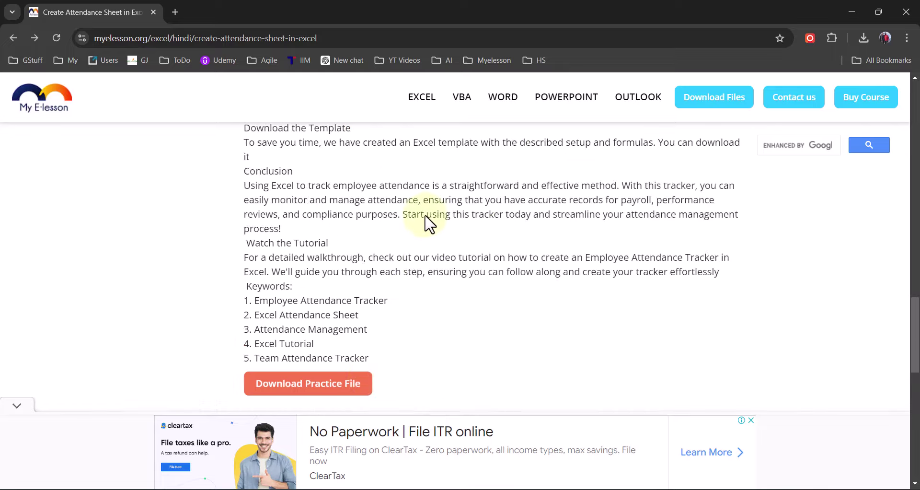
scroll(429, 223, "up", 15)
scroll(427, 224, "up", 1)
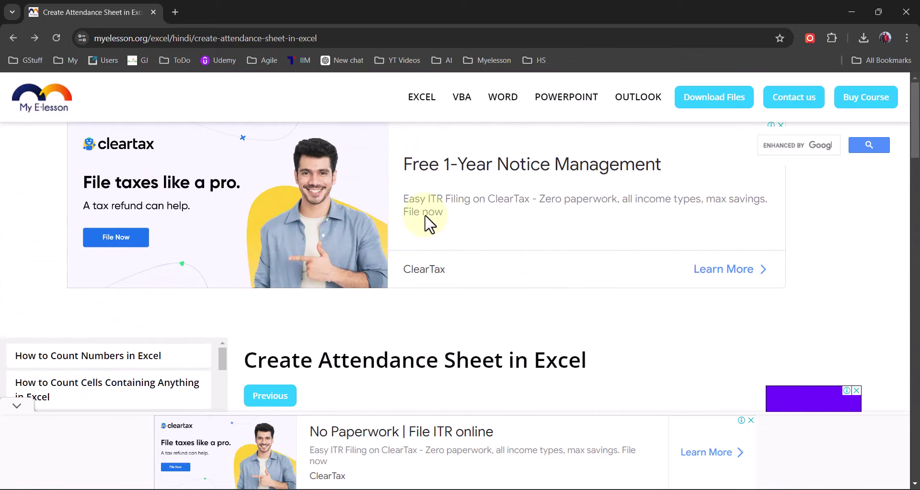
left_click(853, 9)
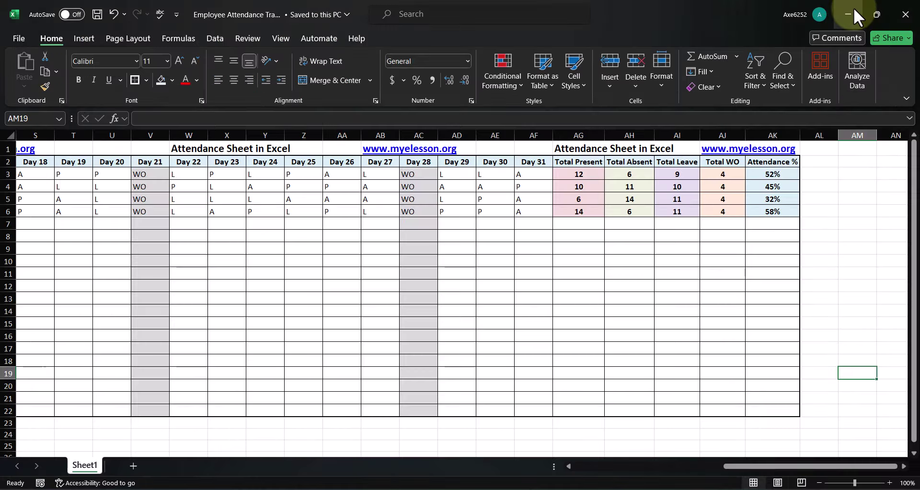
left_click(454, 284)
key("Up")
key("Up")
key("Up")
key("Up")
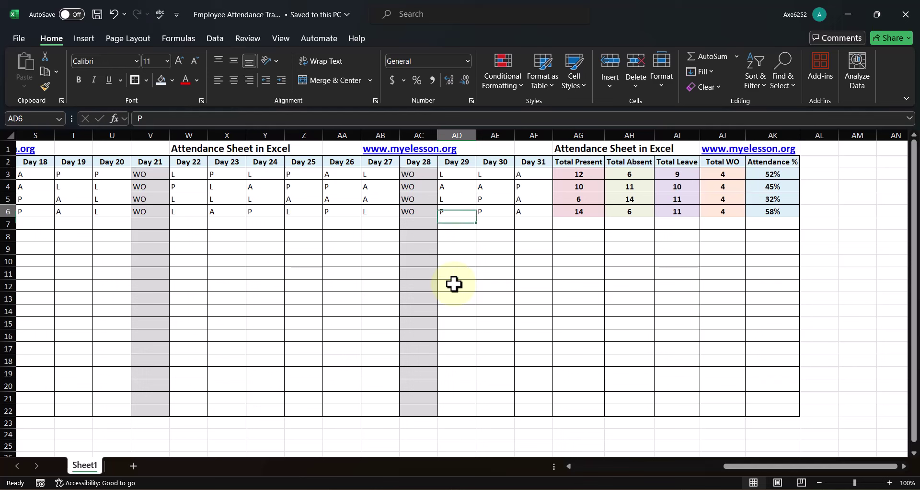
key("Left")
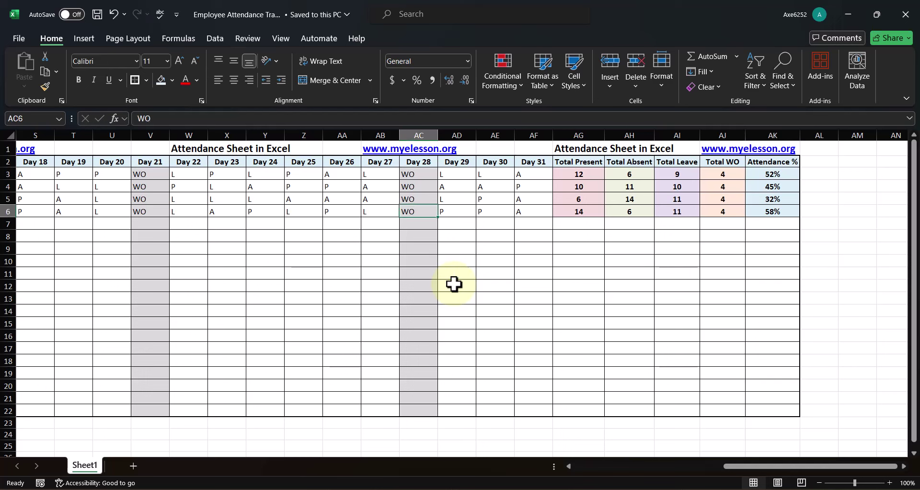
key("Left")
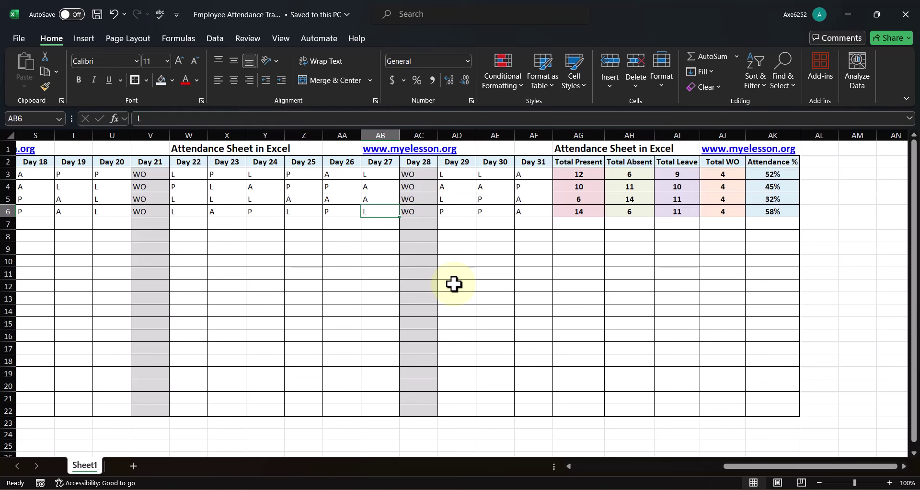
key("Left")
key("Home")
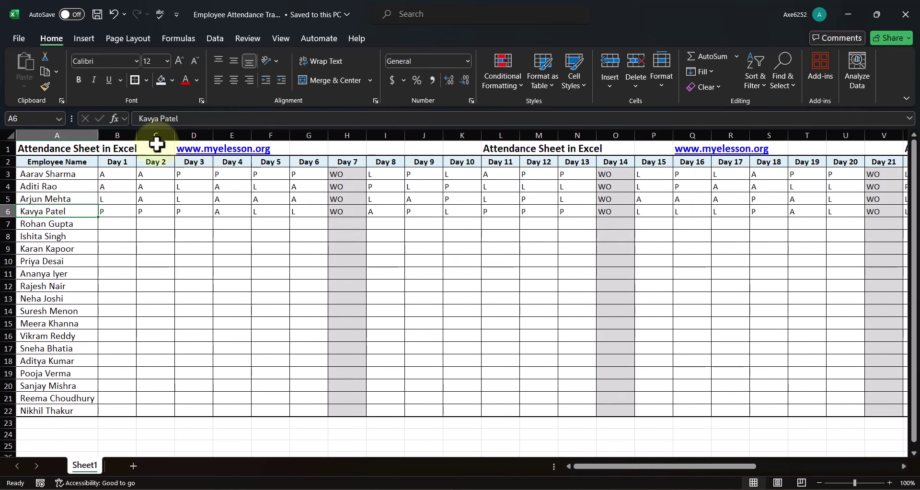
key("Up")
key("Up")
key("Up")
Select the four employees, then the day headers in row 2, ending on Employee Name.
key("shift+Down")
key("shift+Down")
key("shift+Down")
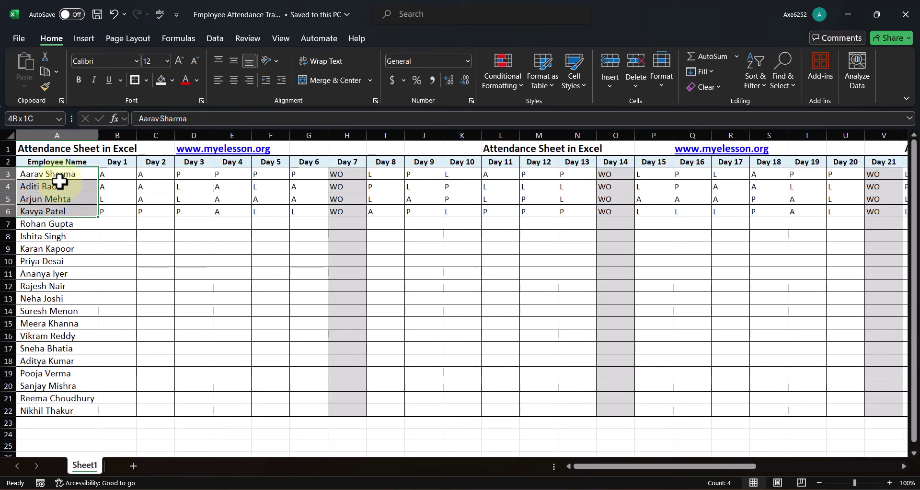
key("shift+Down")
key("shift+Down")
key("shift+Down")
key("ctrl+Home")
key("Down")
key("Right")
key("shift+Right")
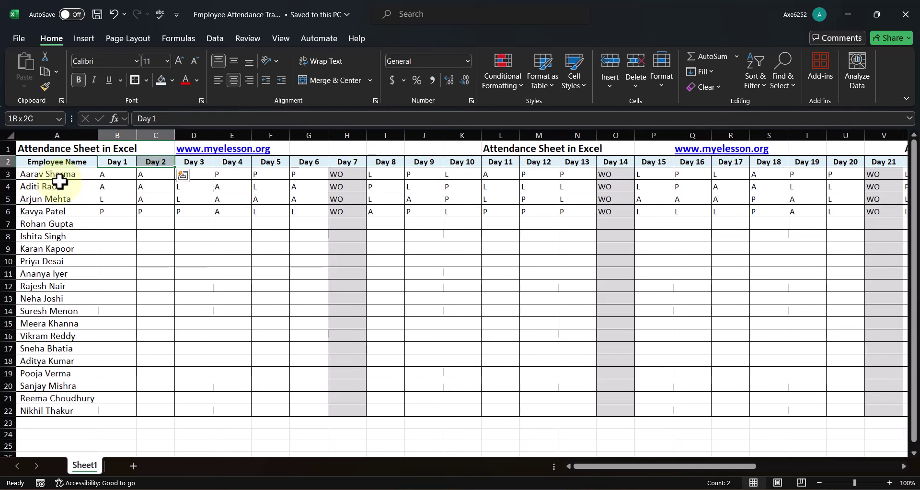
key("shift+Right")
key("shift+Right")
key("shift+Right")
key("shift+Right")
key("shift+Right")
key("shift+Right")
key("shift+Right")
key("shift+Right")
key("shift+Left")
key("shift+Left")
key("shift+Left")
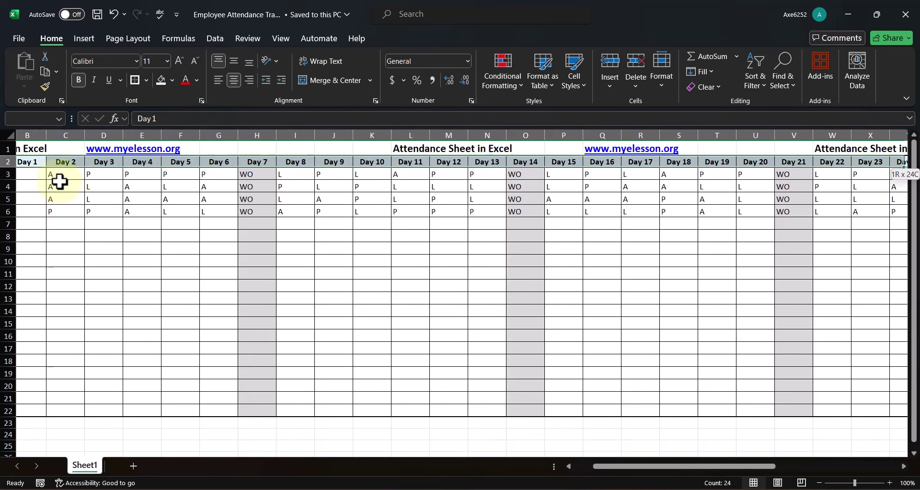
key("shift+Left")
key("shift+Left")
key("shift+Left")
key("Left")
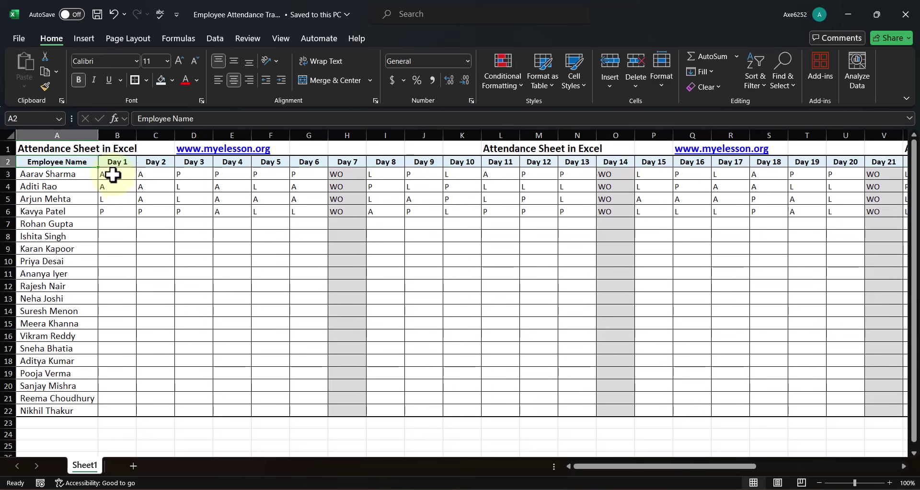
Review the Day 1 entries B3:B6 and the Day 7 WO entries H3:H6.
key("Down")
left_click(113, 173)
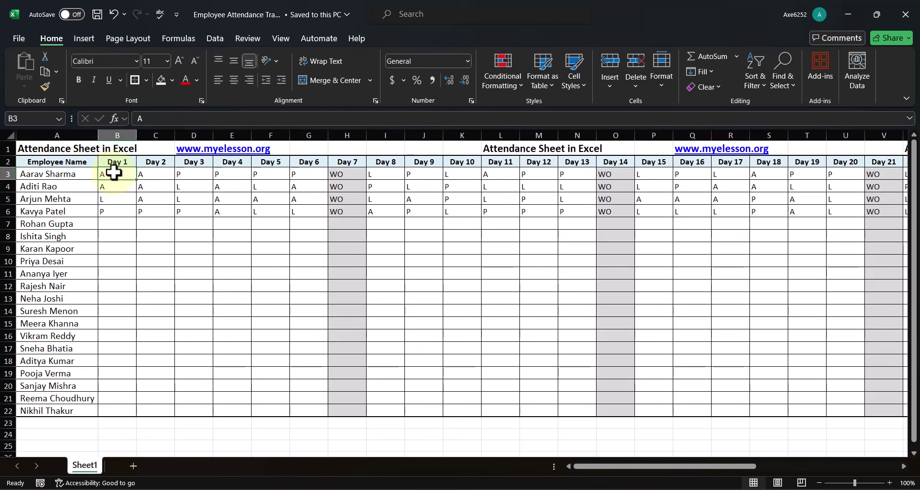
key("shift+Down")
key("shift+Down")
key("shift+Down")
left_click(114, 173)
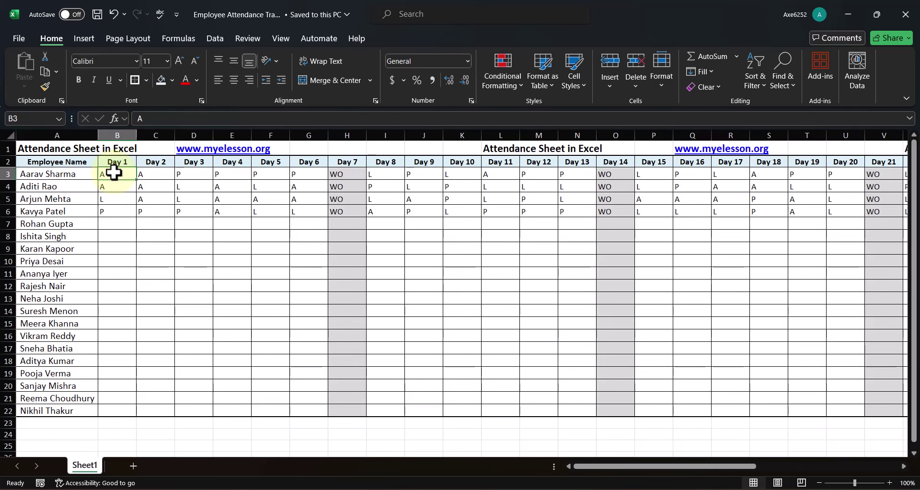
key("Down")
key("Down")
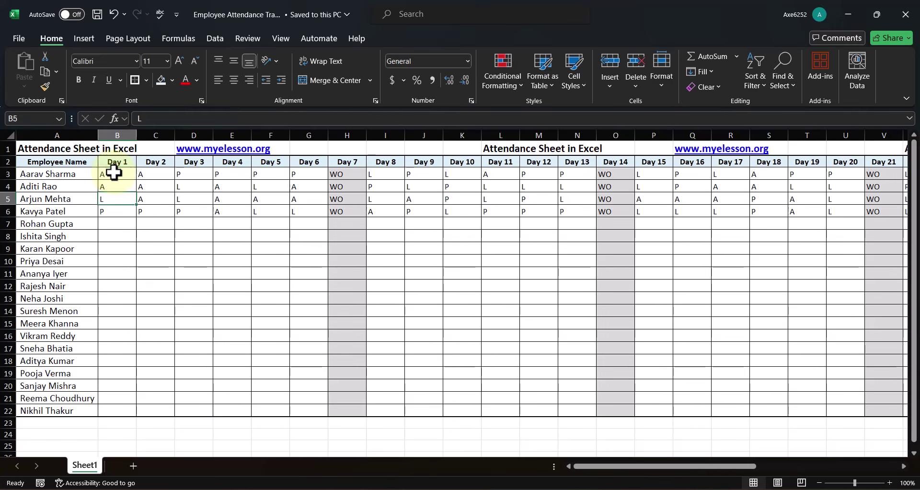
key("Down")
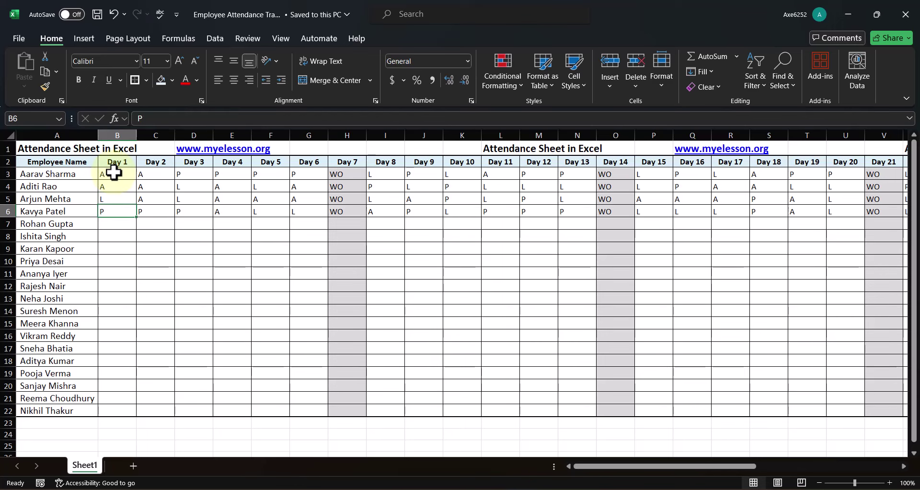
left_click(349, 179)
key("shift+Down")
key("shift+Down")
key("shift+Down")
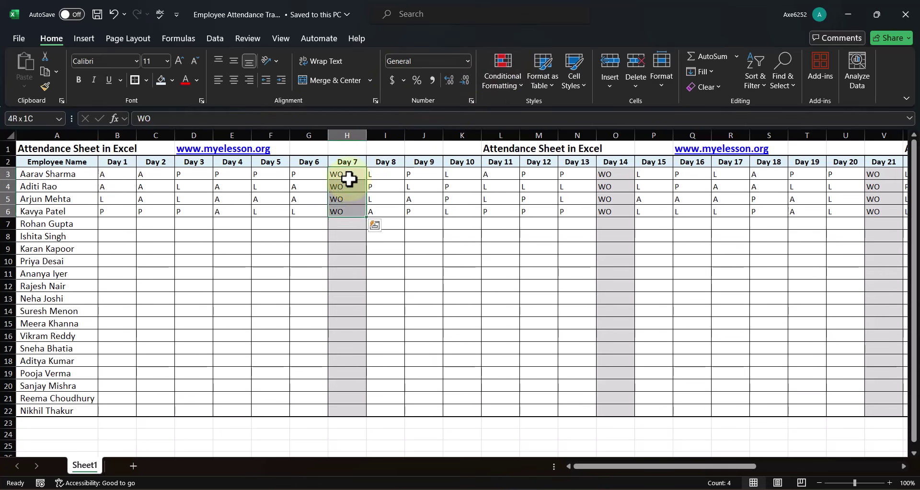
key("Right")
key("Right")
key("Right")
key("Right")
key("Right")
key("Right")
key("Right")
key("Right")
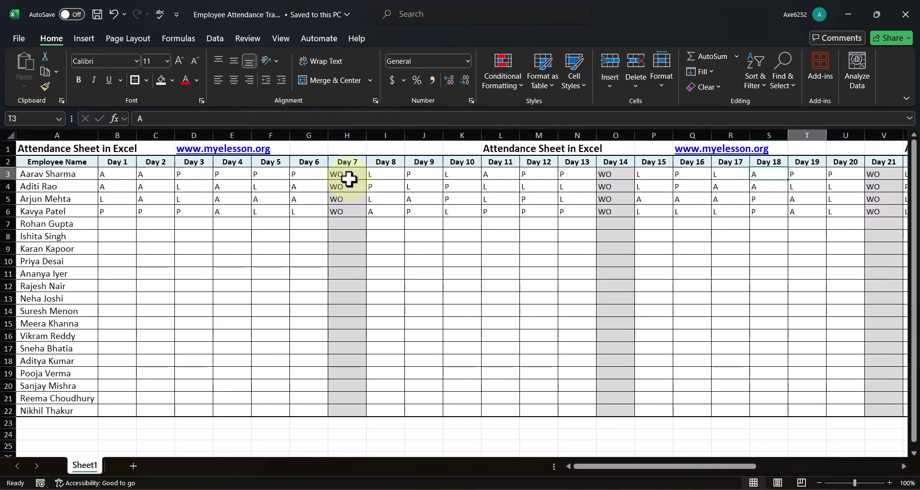
key("Right")
key("Right")
key("Left")
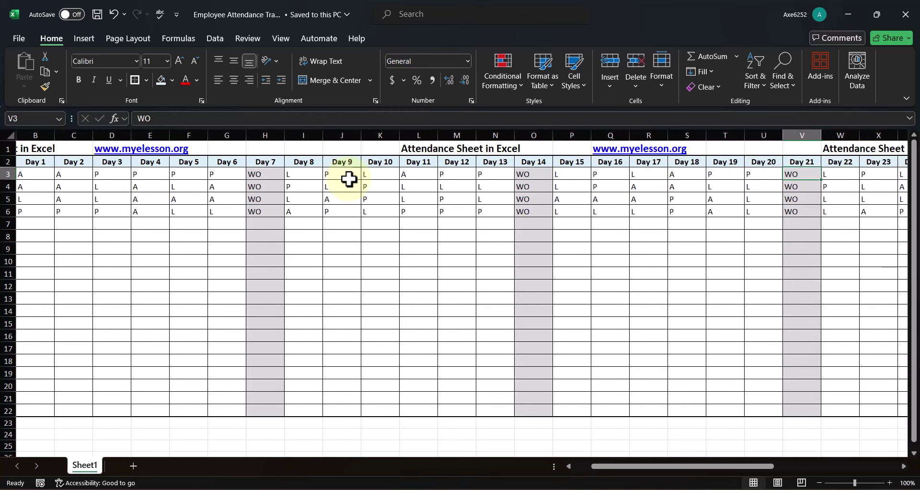
key("Left")
key("Left")
key("Left")
key("Left")
key("Left")
key("Left")
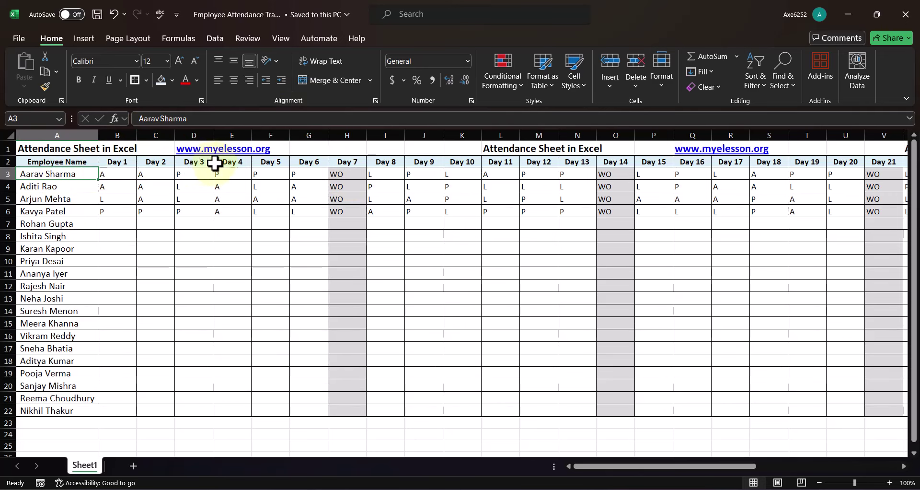
Move across to the totals and inspect AG3's formula =COUNTIF(B3:AF3, "P").
left_click(116, 210)
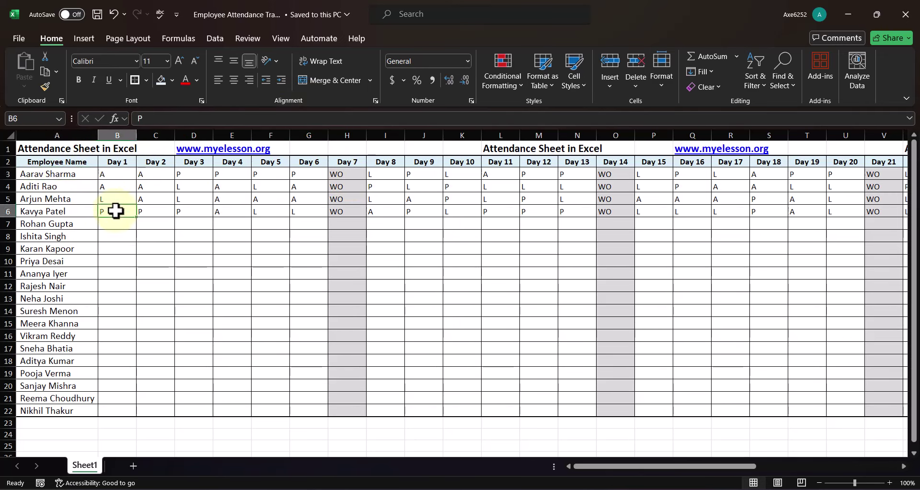
key("Down")
key("Right")
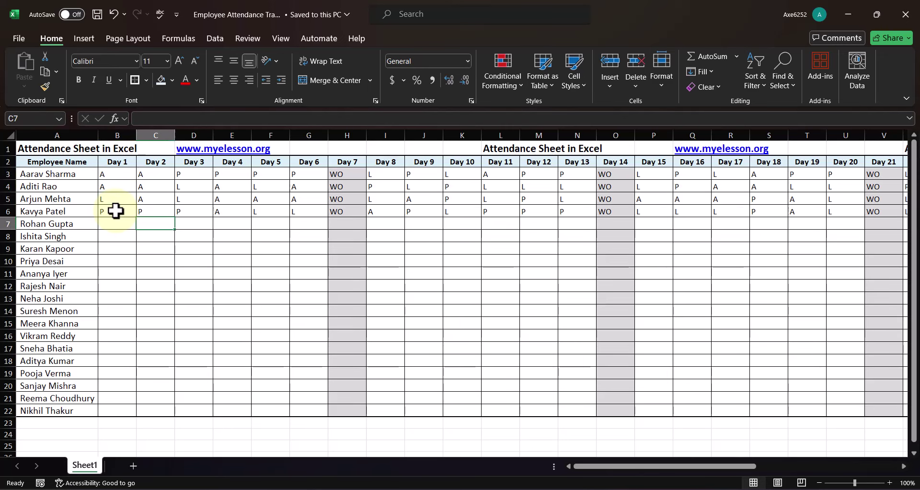
key("Right")
key("Right")
key("Right")
key("Right")
key("Right")
key("Right")
key("Right")
key("Right")
key("Right")
key("Right")
key("Right")
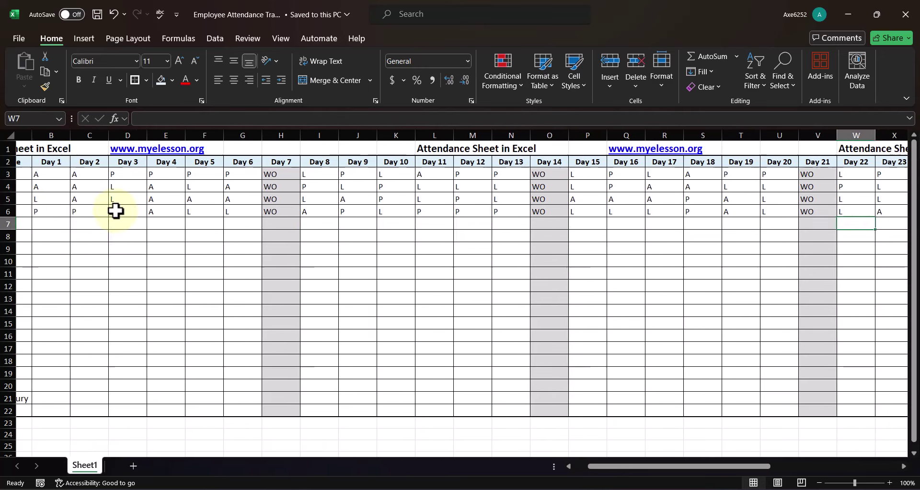
key("Right")
key("Right")
key("Right")
key("Right")
key("Right")
key("Right")
key("Right")
key("Right")
key("Right")
key("Right")
key("Right")
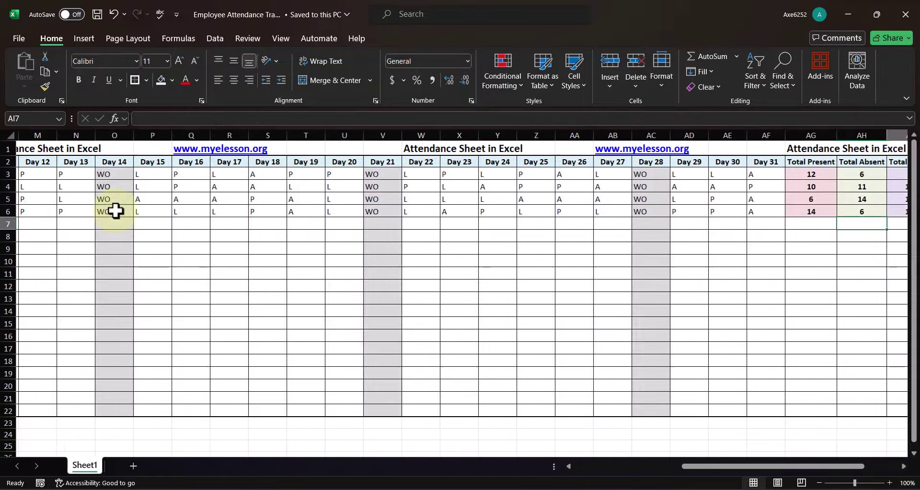
key("Right")
key("Right")
key("Right")
key("Right")
key("Right")
key("Left")
key("Left")
key("Left")
key("Left")
key("Left")
key("Up")
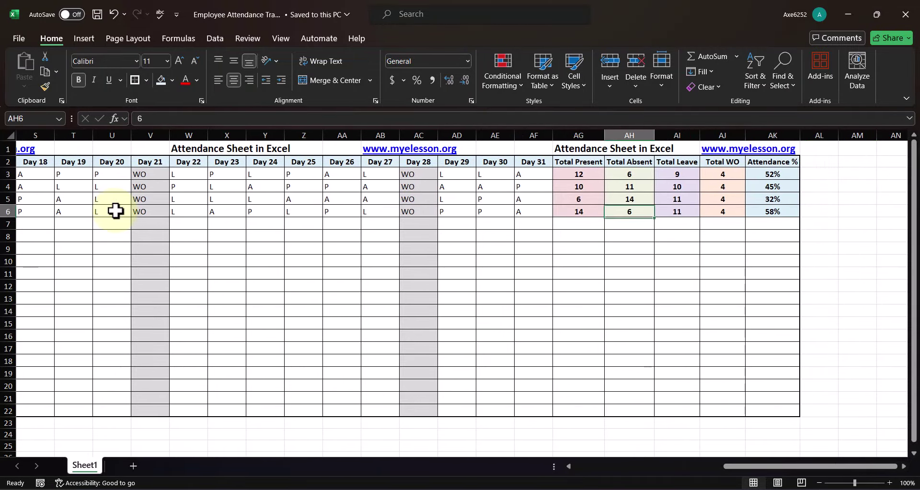
key("Up")
key("Up")
key("Left")
key("Up")
key("Down")
key("Down")
key("Up")
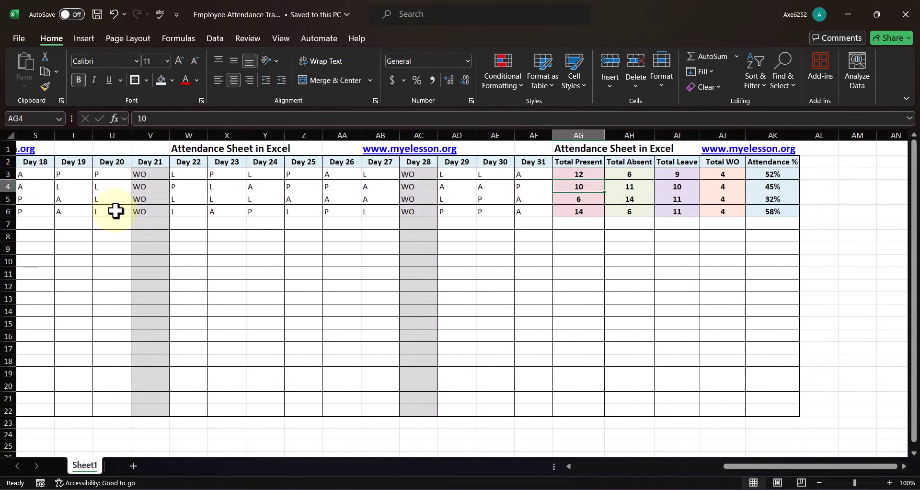
key("Up")
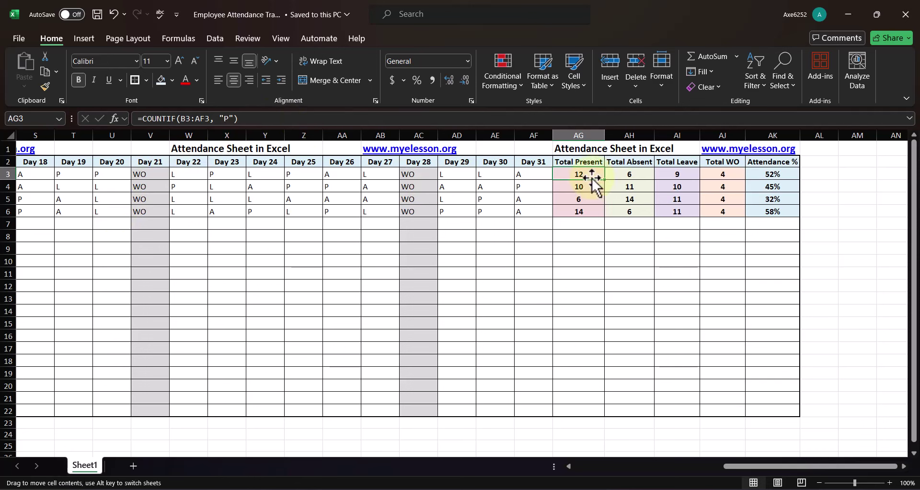
Select the Total Present through Attendance % results for rows 4 to 6 (AG4:AK6).
left_click_drag(593, 179, 593, 186)
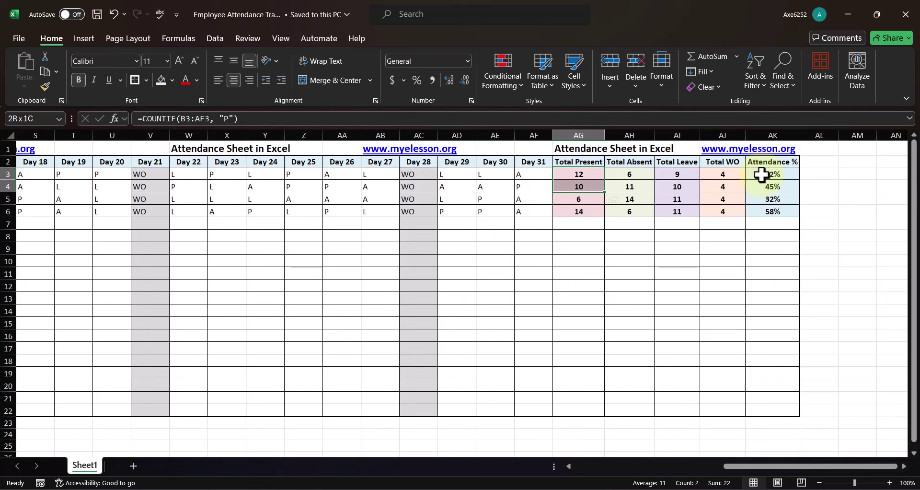
mouse_move(571, 185)
left_mouse_down()
mouse_move(629, 187)
mouse_move(773, 223)
left_mouse_up()
Clear the row 4–6 results and begin a COUNTIF in AG4 over B4:AF4.
key("Delete")
left_click(572, 184)
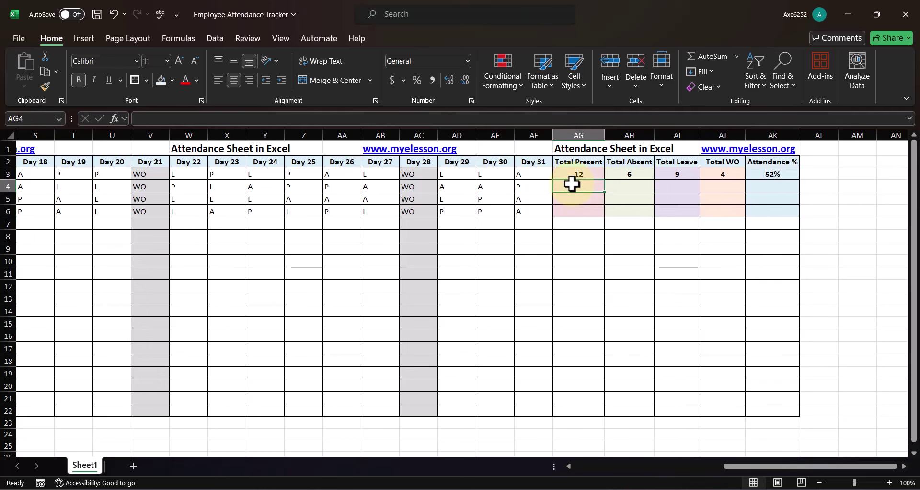
type("=")
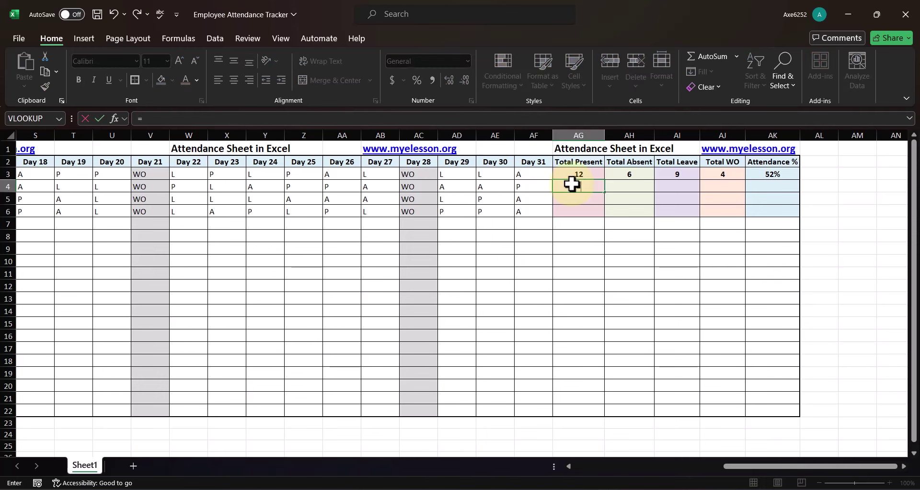
type("coun")
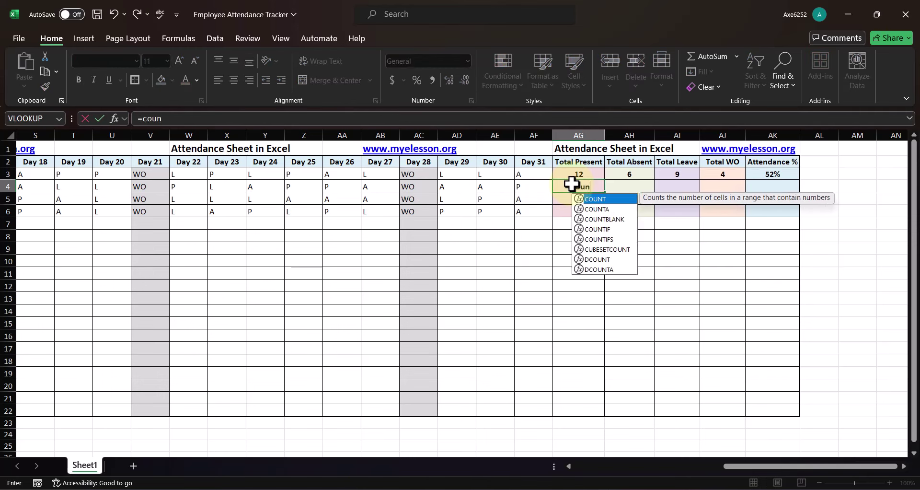
type("t")
key("Tab")
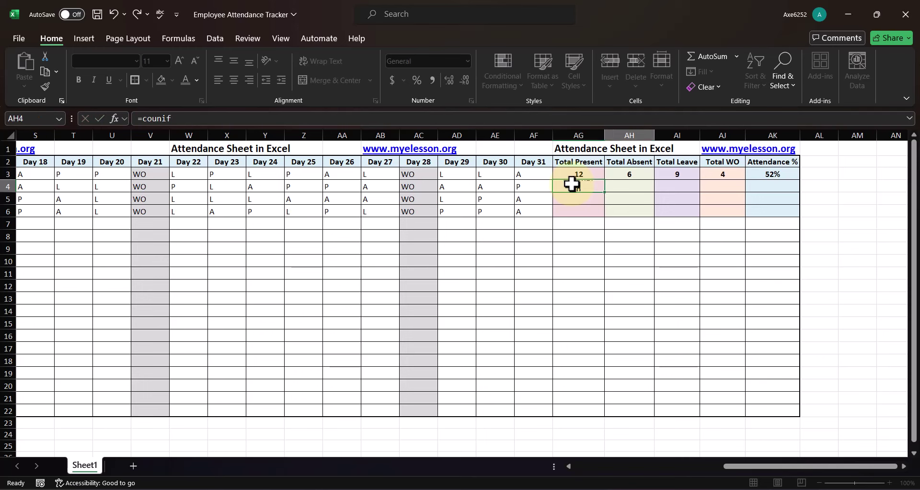
left_click(572, 184)
type("=")
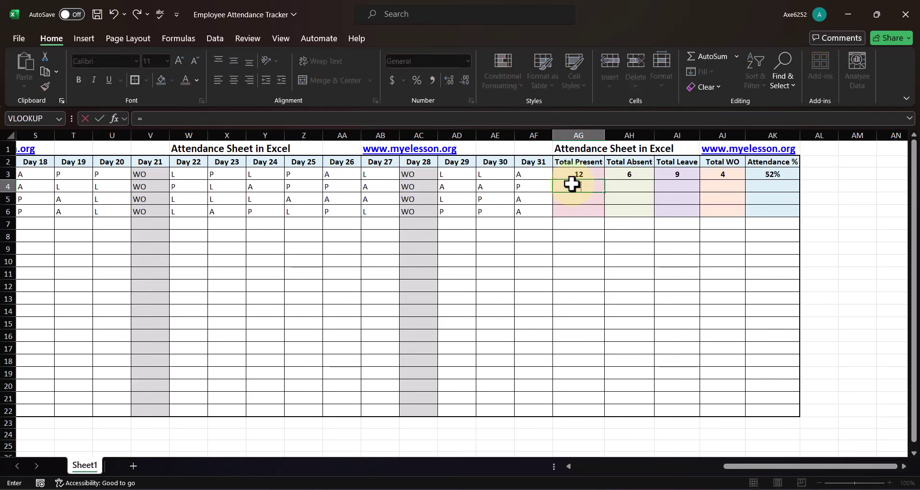
type("coun")
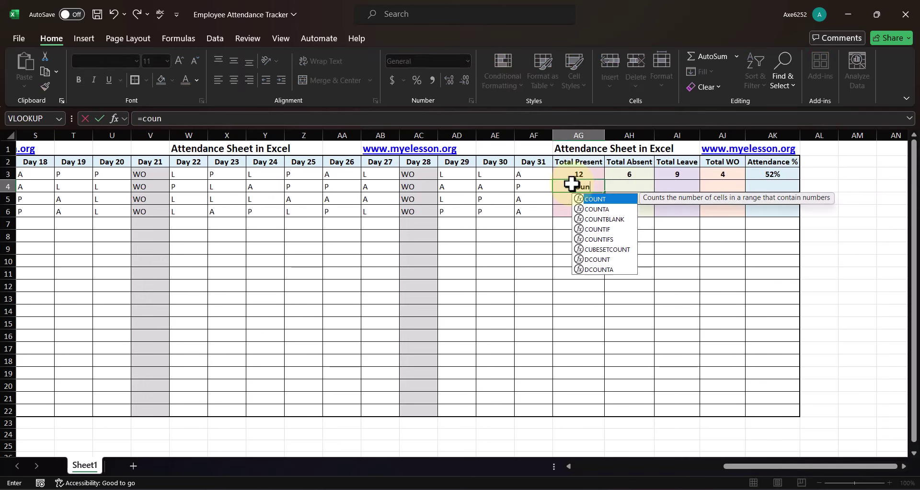
type("tif")
key("Tab")
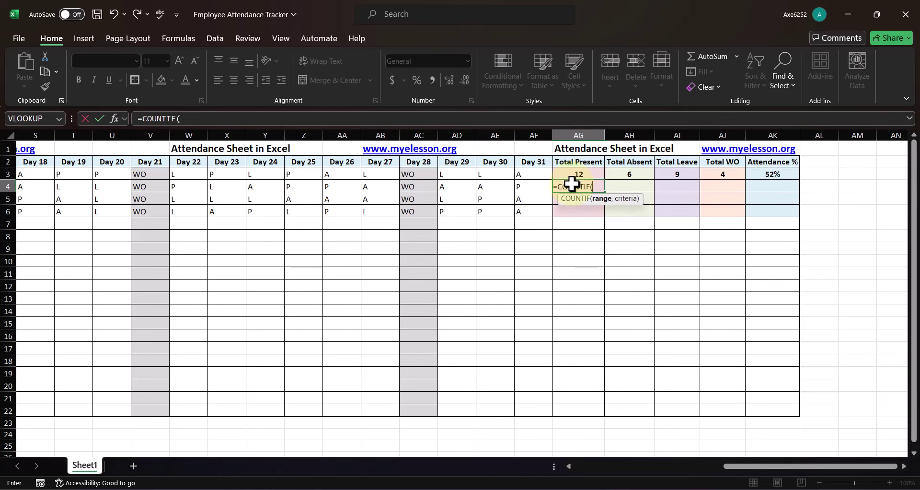
key("Left")
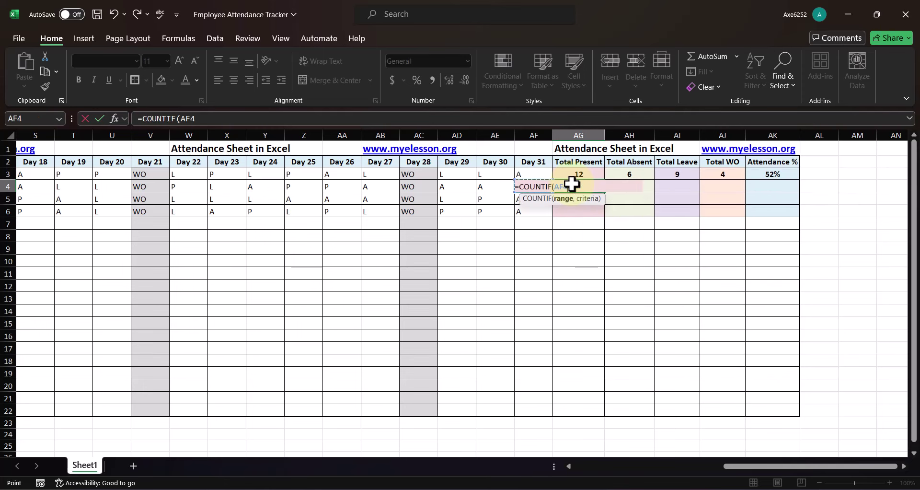
key("shift+Left")
key("shift+Left")
key("shift+Left")
key("shift+Left")
key("shift+Left")
key("shift+Left")
key("shift+Left")
key("shift+Left")
key("shift+Left")
key("shift+Left")
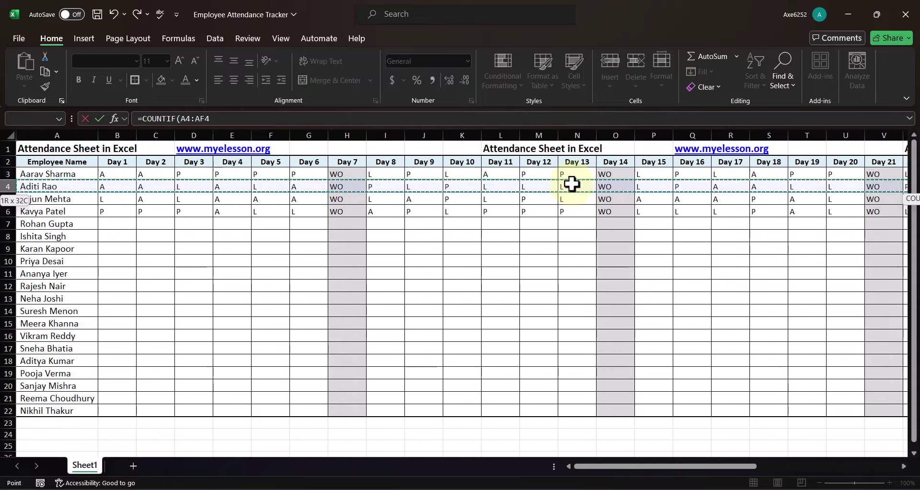
key("shift+Left")
key("shift+Left")
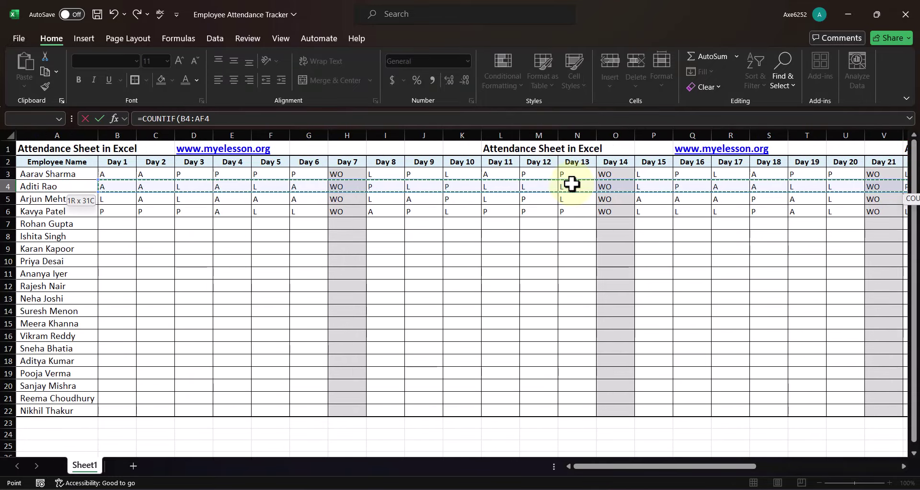
type(",")
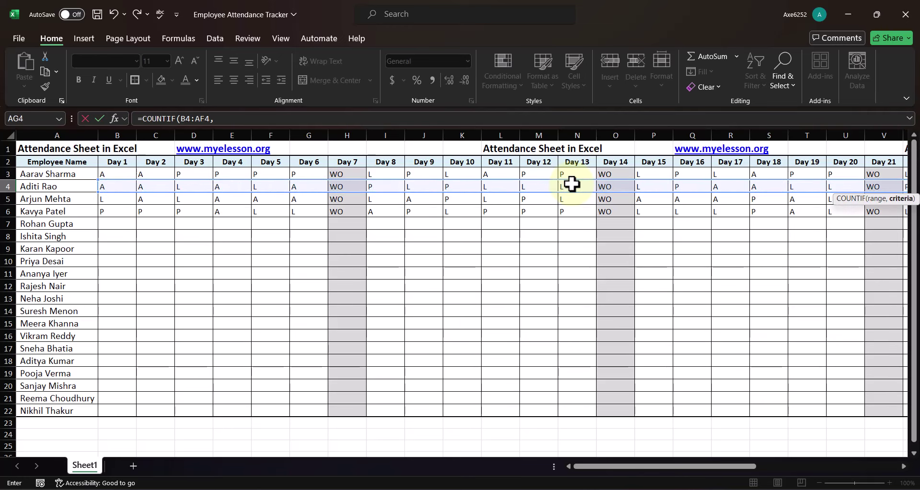
Complete AG4's formula as =COUNTIF(B4:AF4,"P").
scroll(895, 281, "right", 5)
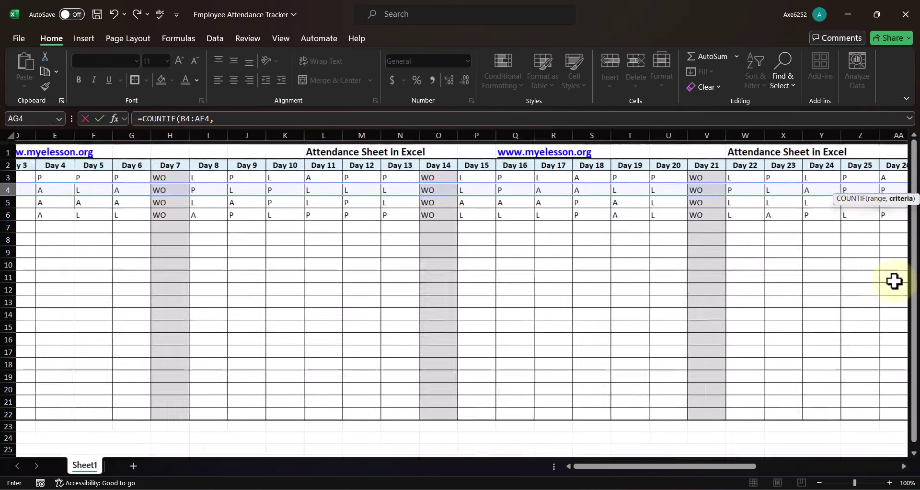
scroll(895, 282, "right", 3)
scroll(894, 282, "right", 4)
scroll(895, 281, "right", 1)
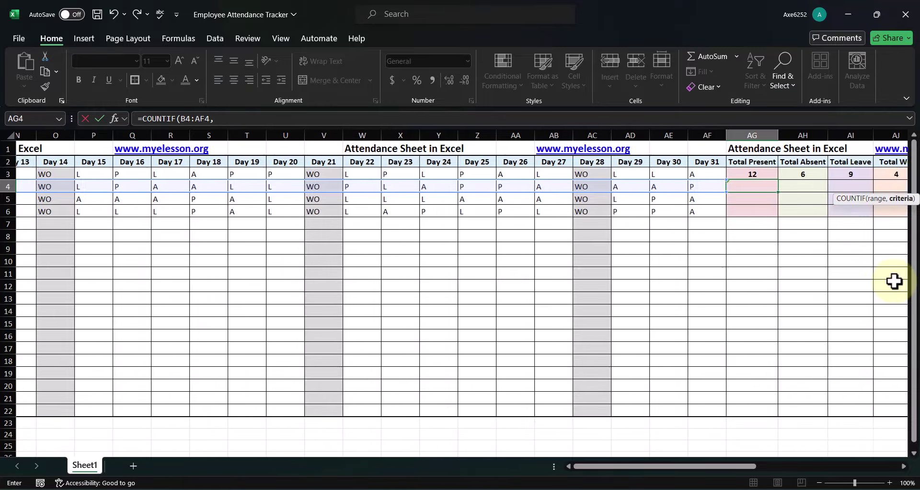
scroll(894, 281, "right", 1)
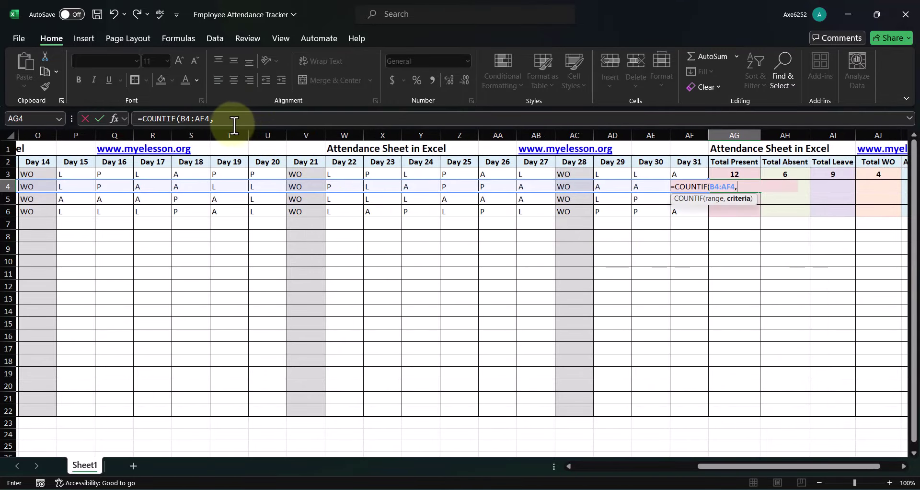
left_click(234, 123)
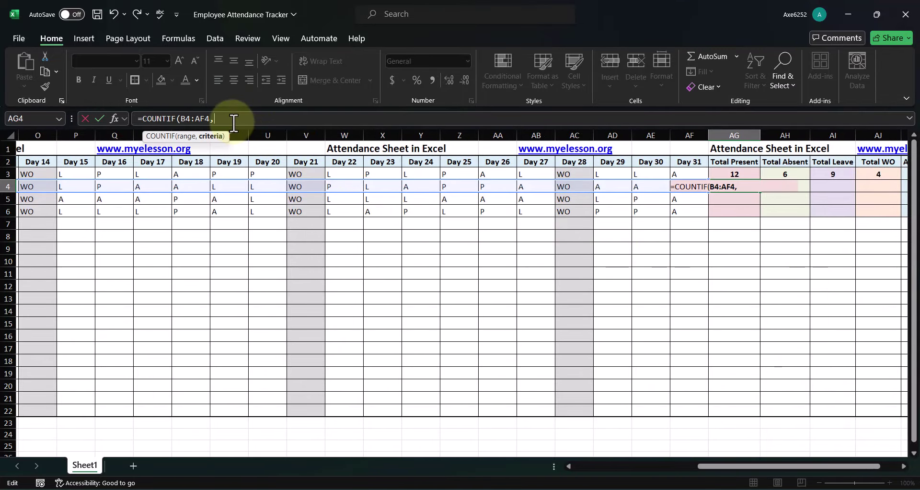
type("\"")
type("P")
type("\")")
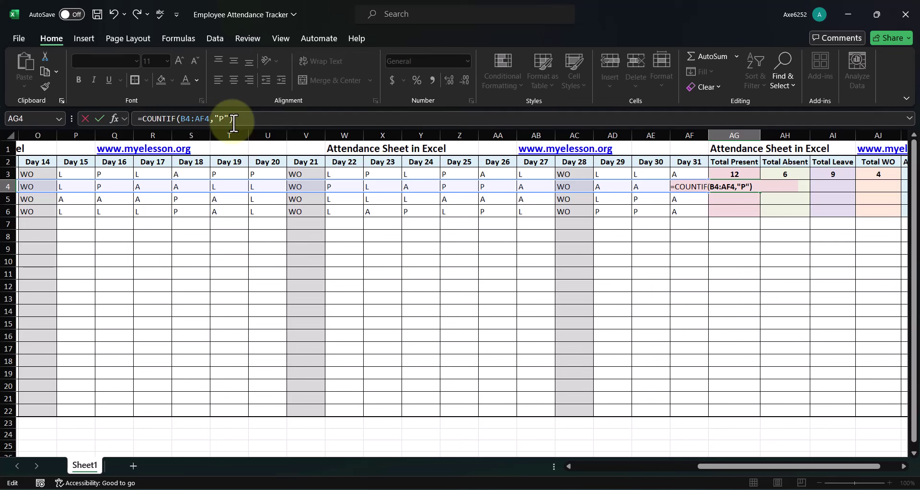
key("Return")
key("Up")
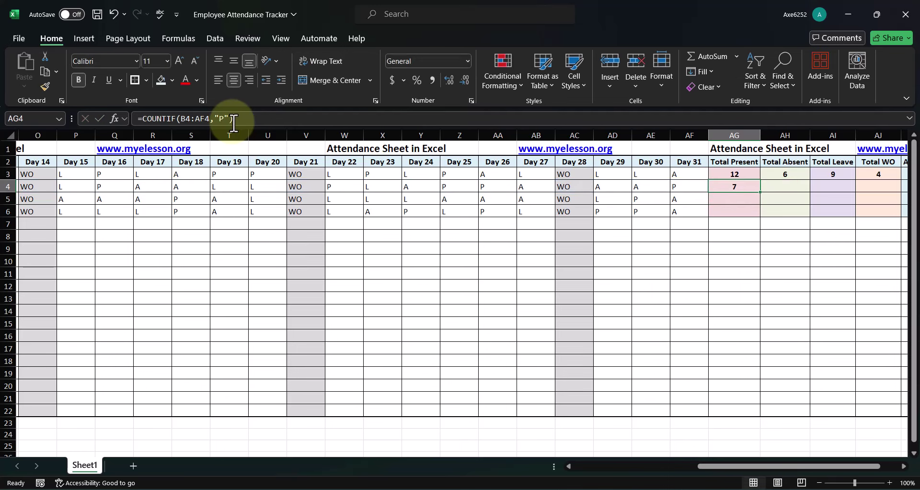
Copy the AG4 formula into AG5:AG6, giving 7, 4 and 12.
key("ctrl+c")
key("shift+Down")
key("shift+Down")
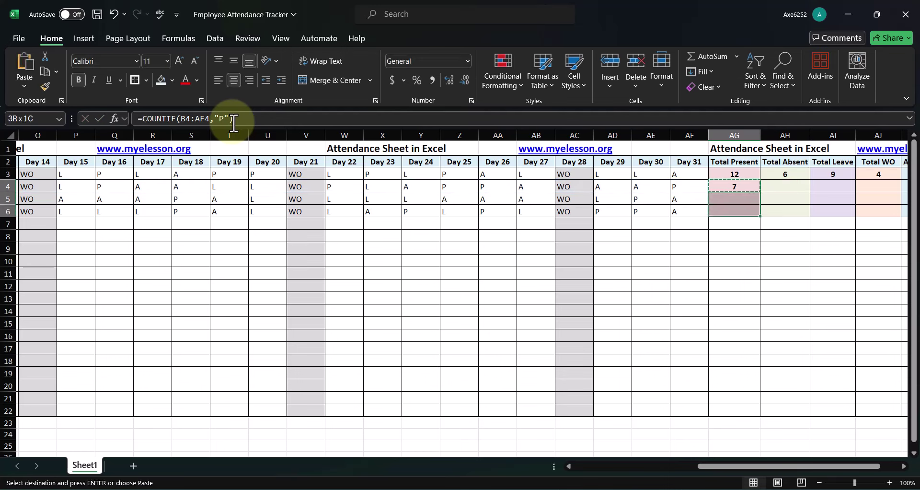
key("ctrl+v")
key("Down")
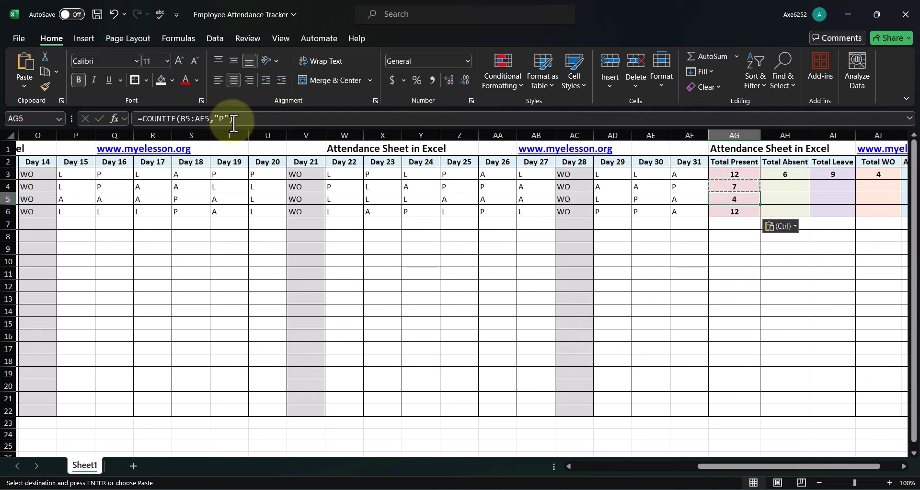
key("Escape")
key("Down")
key("Left")
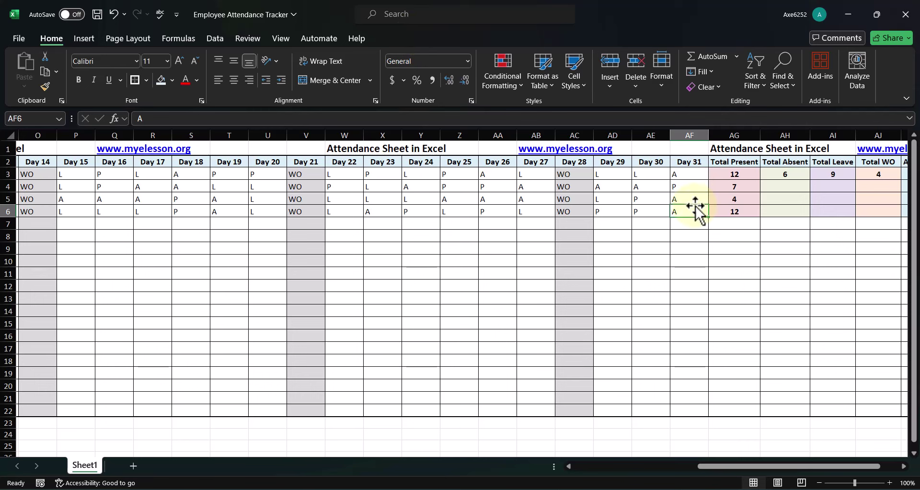
Mark Day 31, Day 27, Day 25 and another late day in row 6 as P, raising Total Present to 16.
type("p")
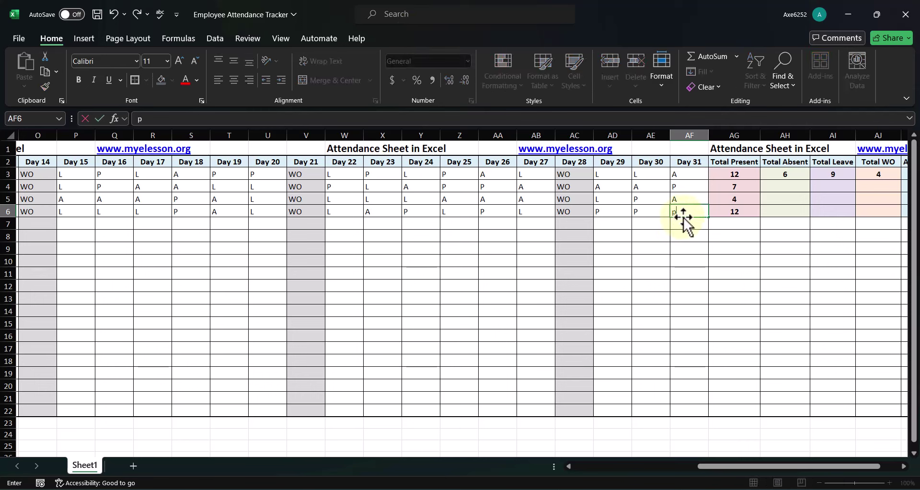
key("Return")
key("Up")
key("Left")
key("Left")
key("Left")
key("Left")
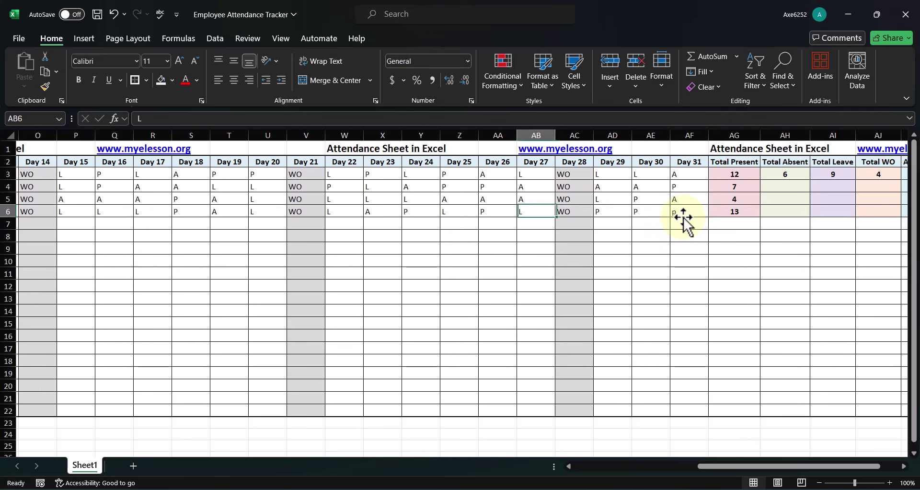
type("p")
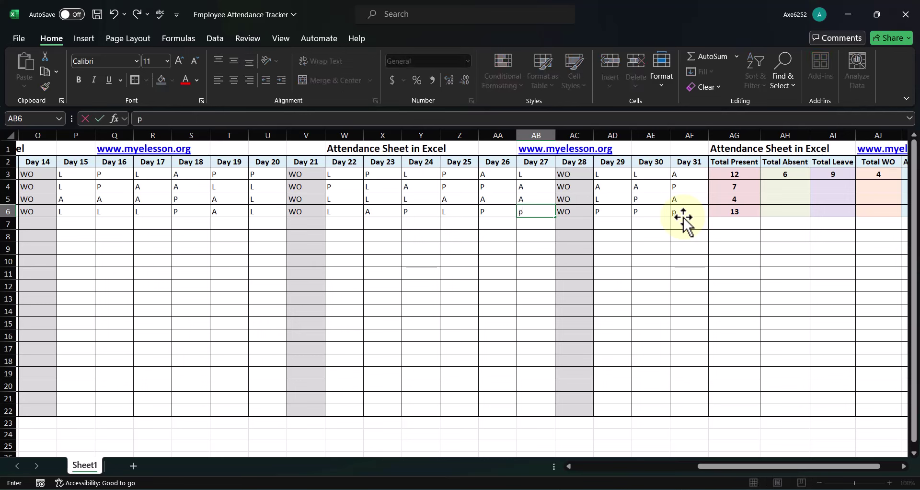
key("Left")
key("Left")
type("p")
key("Right")
key("Left")
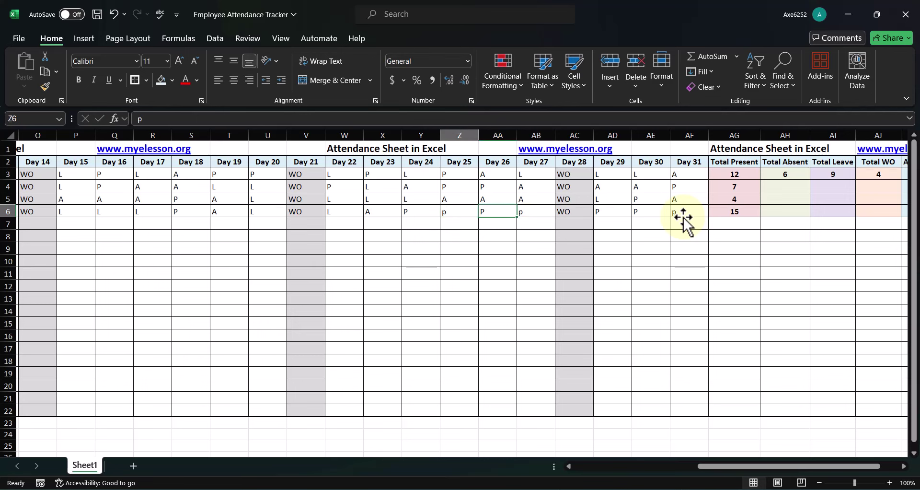
key("Left")
key("Left")
type("p")
key("Right")
key("Right")
key("Right")
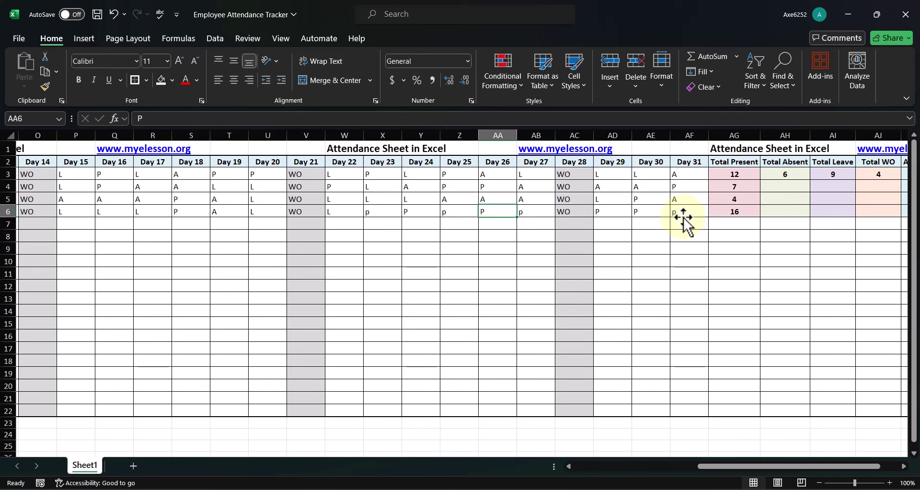
key("Right")
key("Right")
key("Right")
key("Right")
key("Right")
key("Right")
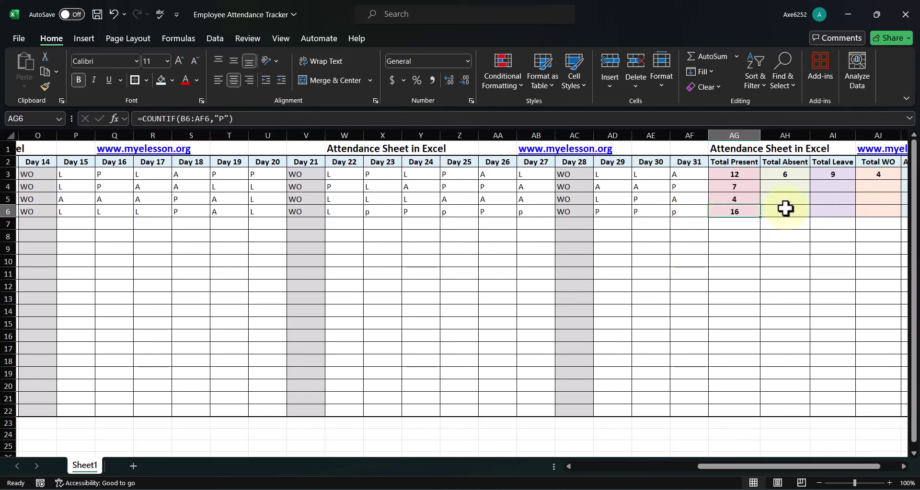
left_click(789, 185)
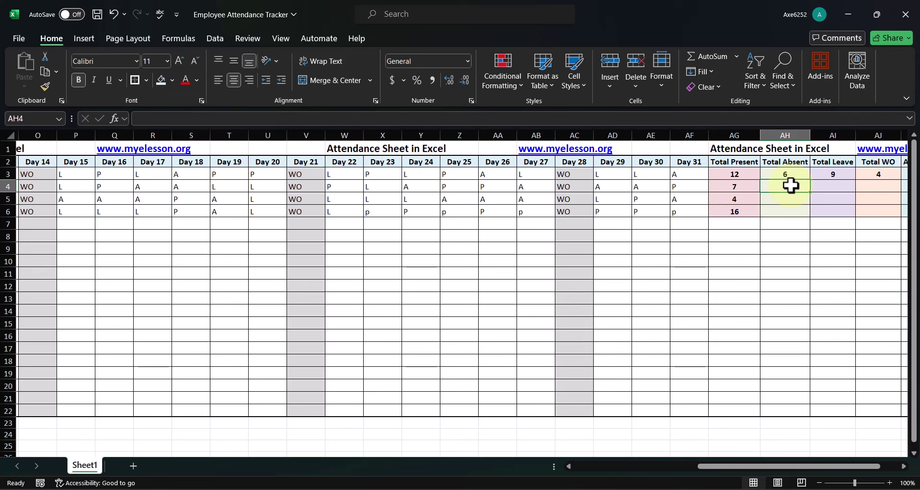
Enter =COUNTIF(B4:AF4,"A") in AH4 to count row 4's absences (10).
type("=")
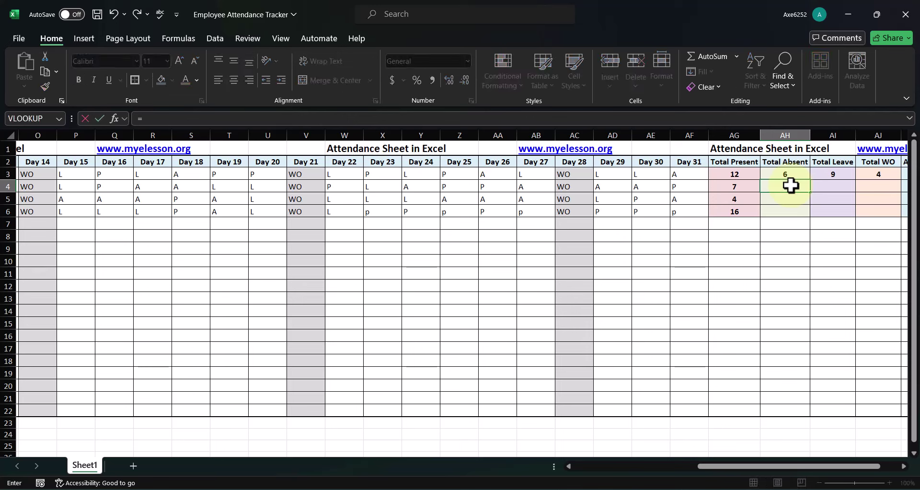
type("countif")
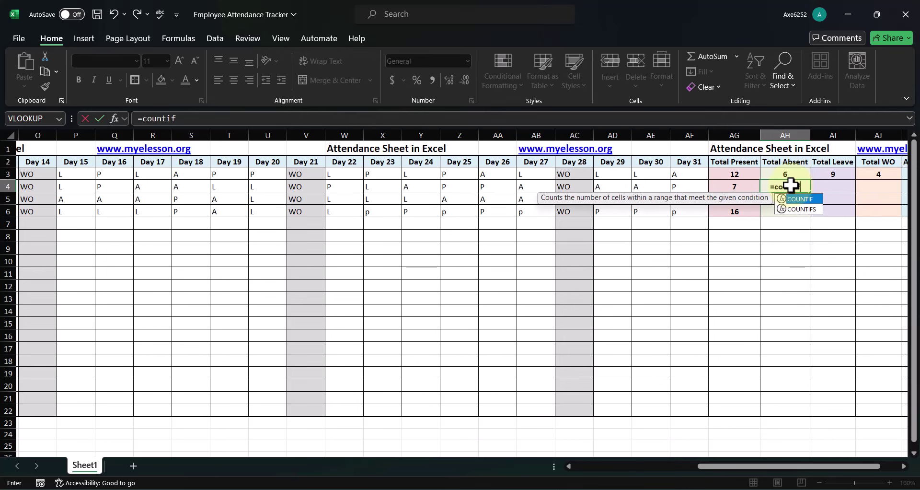
key("Tab")
key("Left")
key("Left")
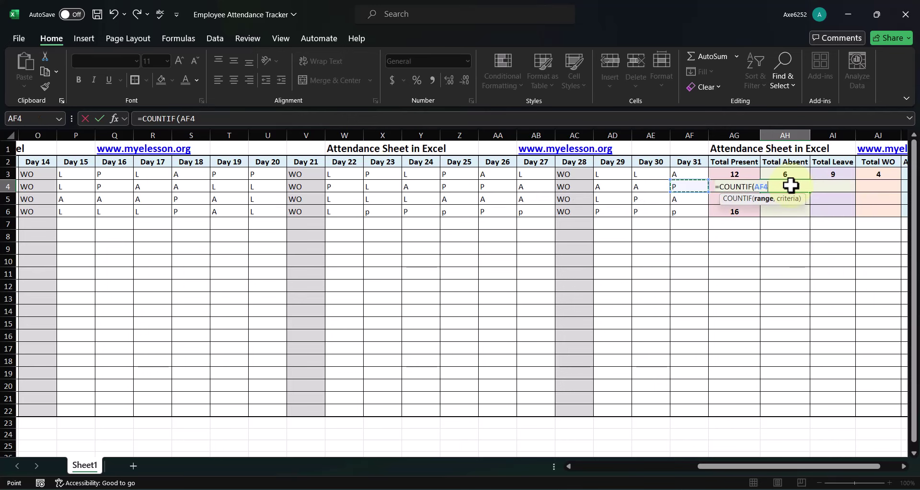
key("shift+Left")
key("shift+Left")
key("shift+Left")
key("shift+Left")
key("shift+Left")
key("shift+Left")
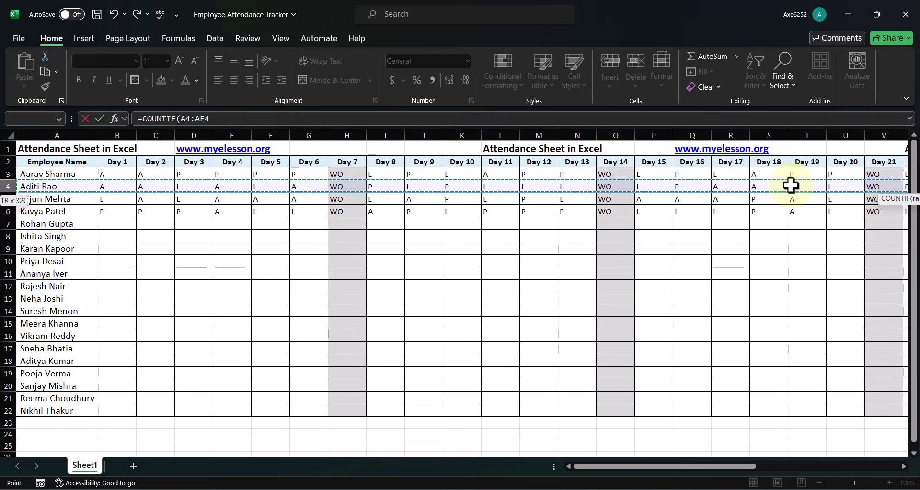
type(",\"A")
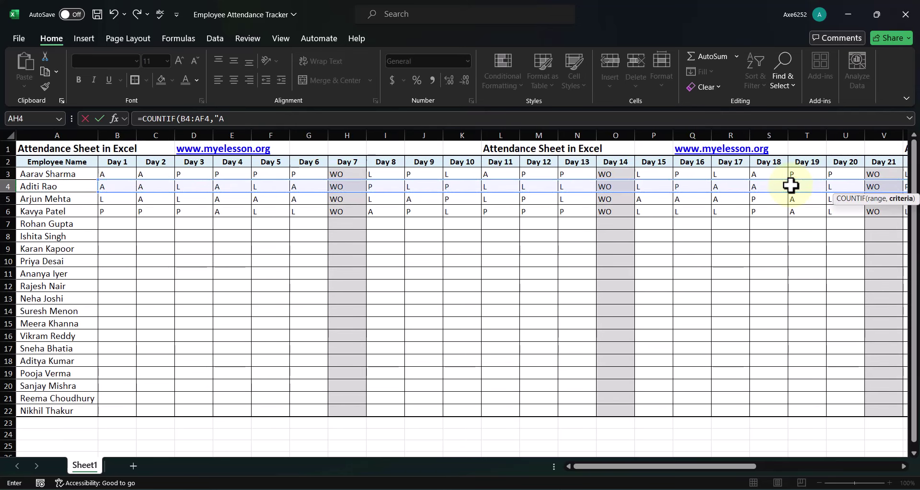
type("\")")
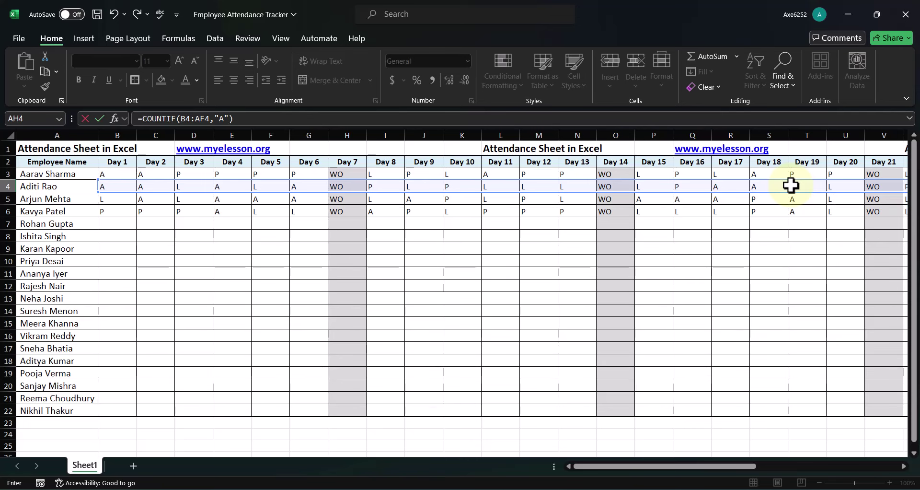
key("Return")
key("Up")
Copy the Total Absent formula into AH5:AH6, giving 13 and 3.
key("ctrl+c")
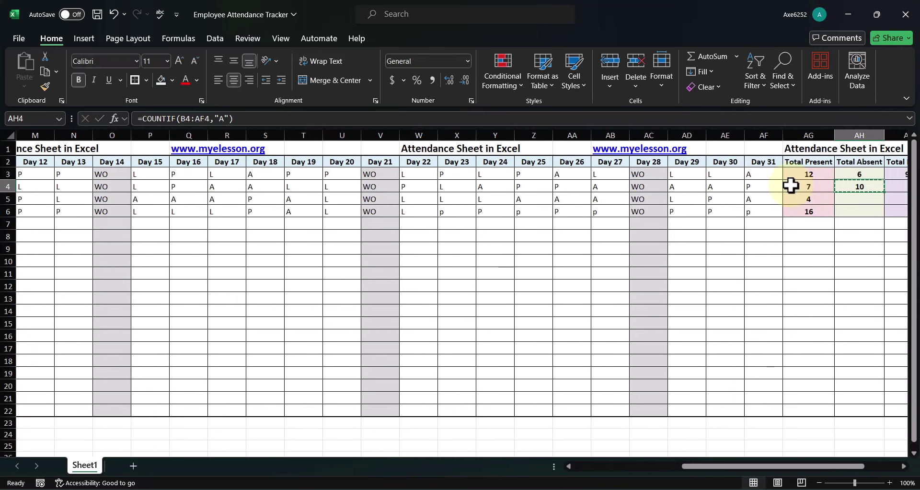
key("shift+Down")
key("shift+Down")
key("ctrl+v")
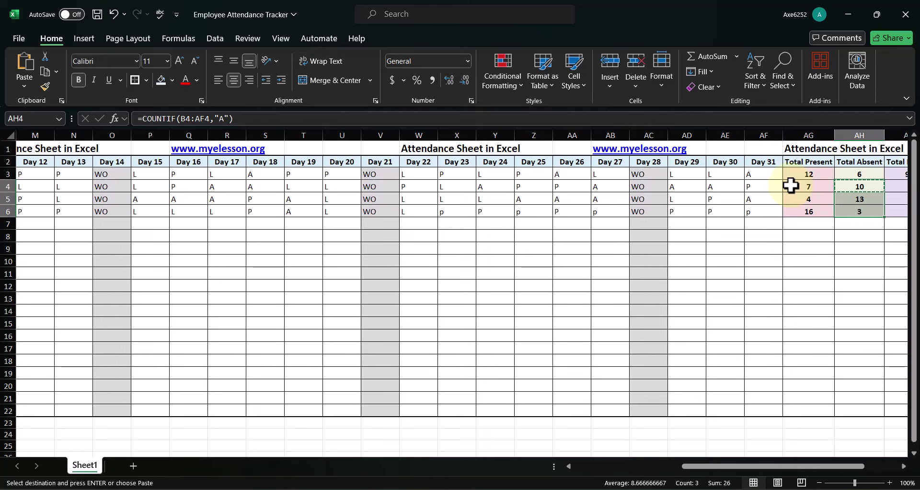
scroll(791, 186, "right", 1)
key("Escape")
key("Down")
key("shift+space")
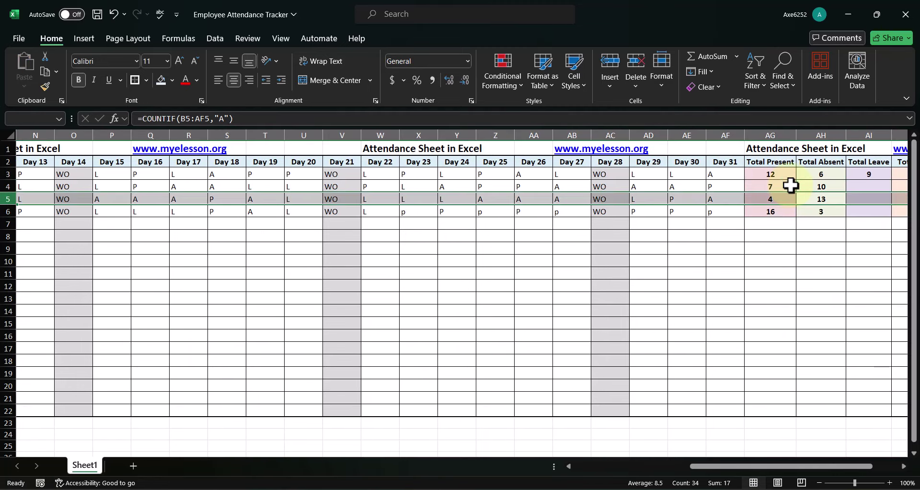
key("Left")
key("Left")
key("Left")
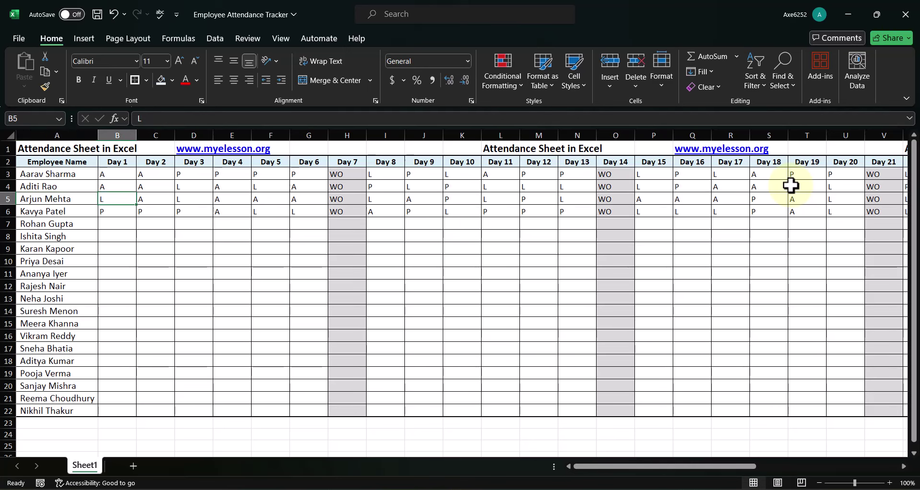
Select Total Leave cell AI4 and open Insert Function from the Formulas ribbon.
key("Right")
key("Right")
key("Right")
key("Right")
key("Right")
key("Right")
key("Right")
key("Right")
key("Right")
key("Right")
key("Right")
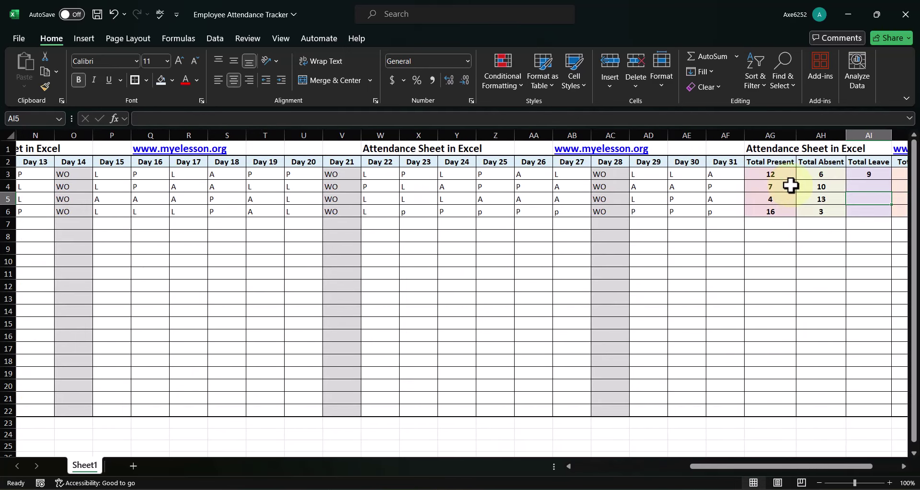
key("Right")
key("Right")
key("Right")
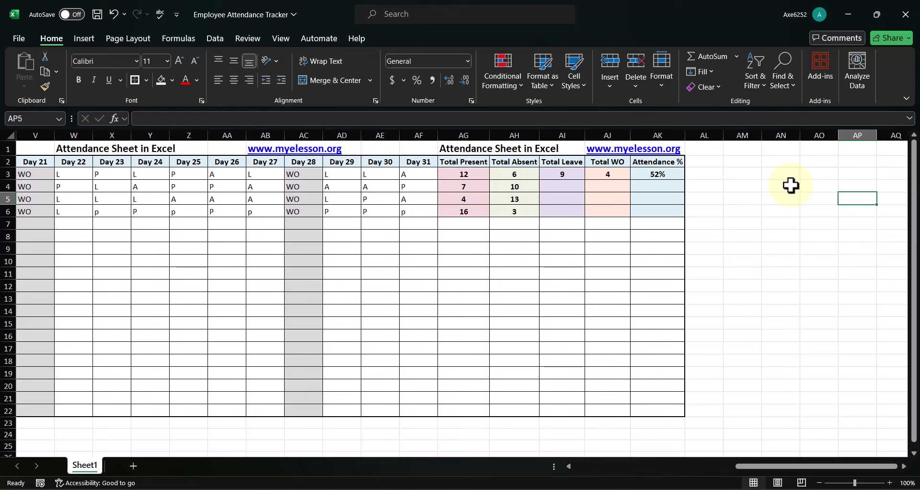
key("Left")
key("Left")
key("Left")
key("Left")
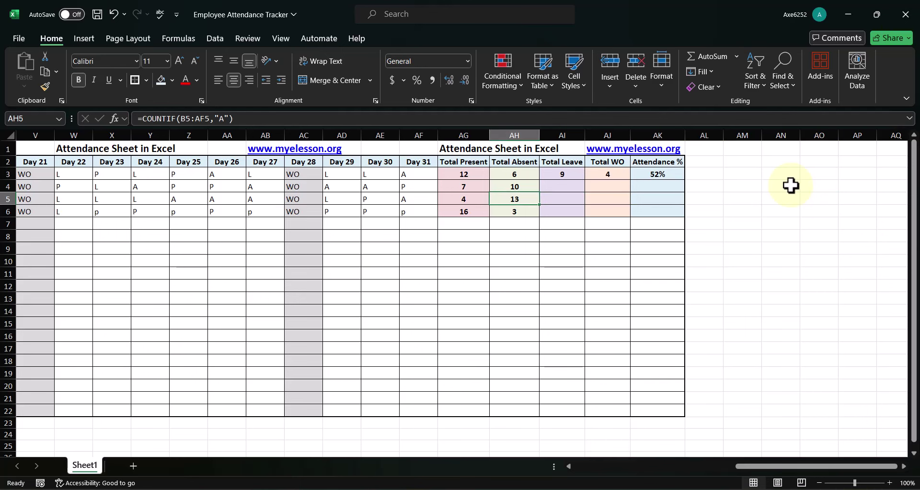
key("Up")
key("Right")
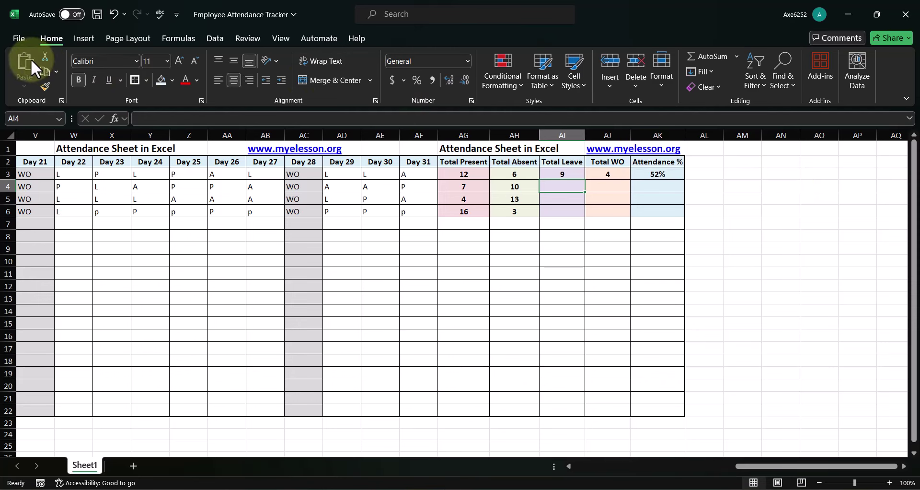
left_click(182, 39)
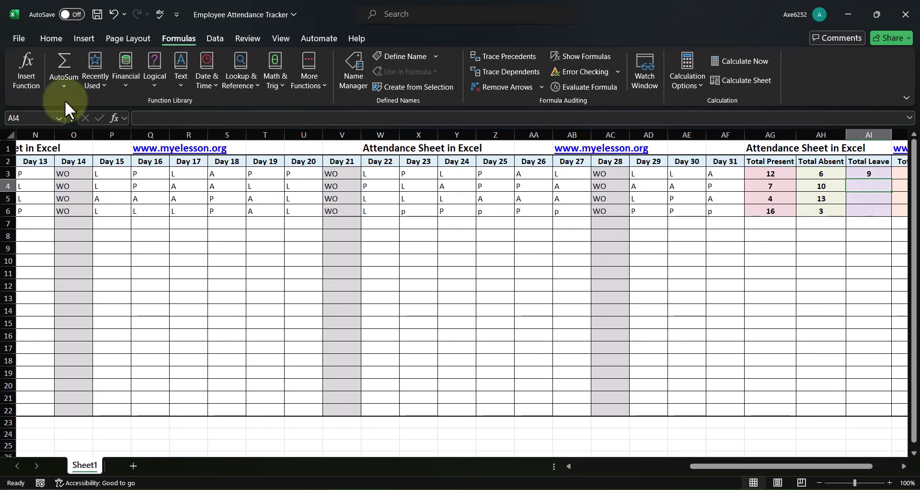
left_click(21, 67)
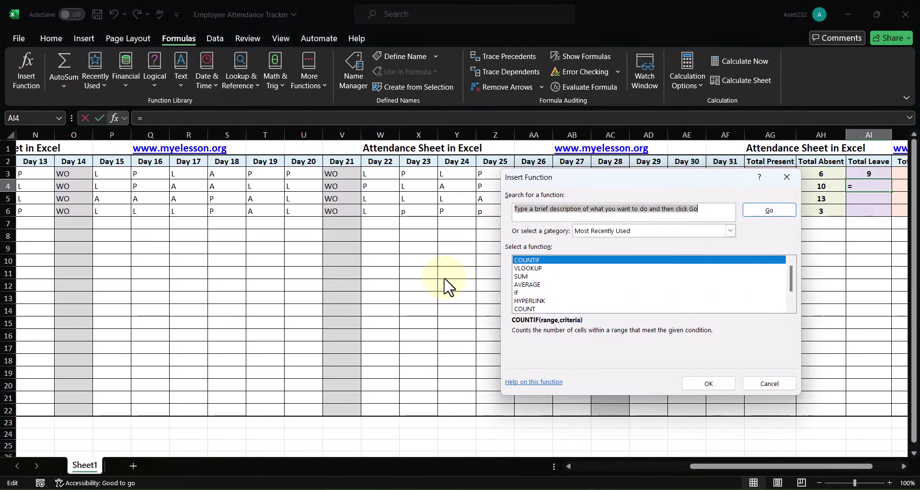
Build =COUNTIF(B4:AF4,"l") in AI4 through Function Arguments, returning 10.
left_click(707, 385)
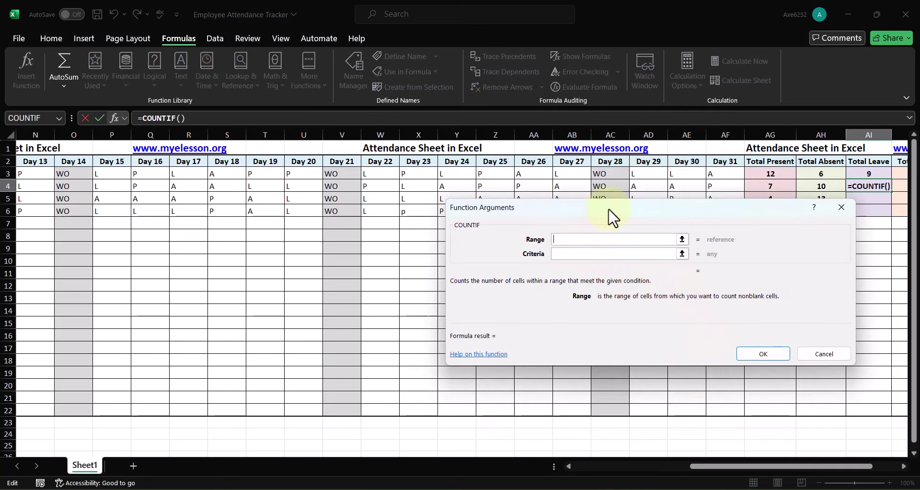
left_click_drag(725, 185, 705, 186)
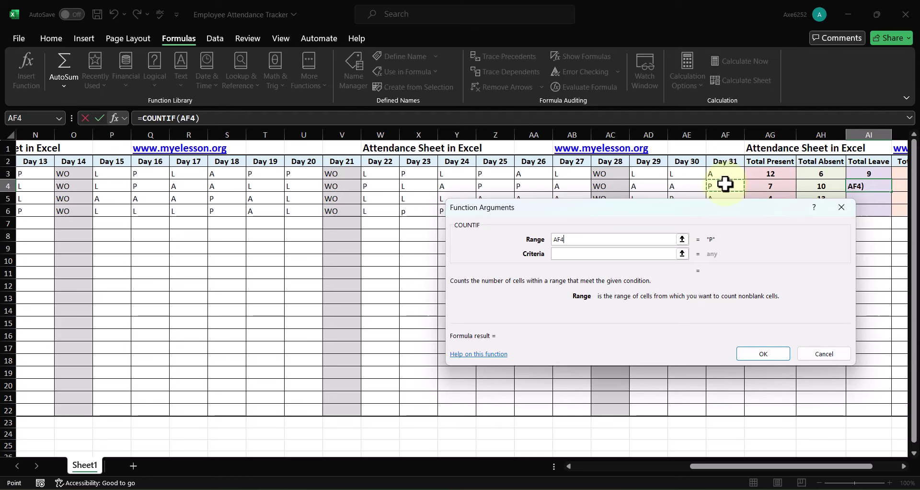
key("shift+Left")
key("shift+Left")
key("shift+Left")
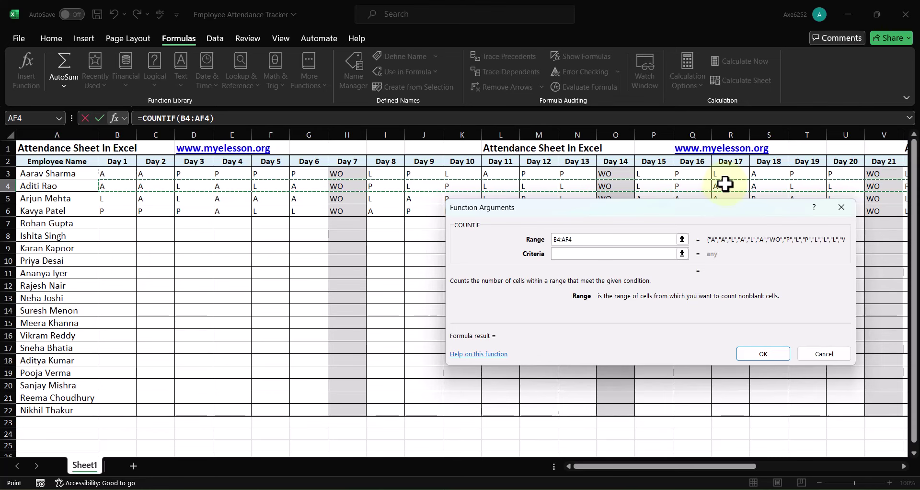
left_click(568, 253)
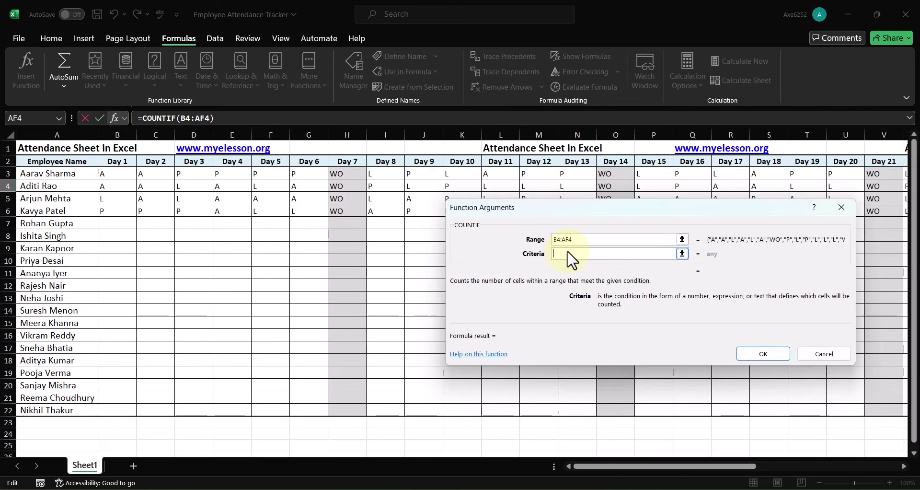
type(",\"l")
left_click(753, 356)
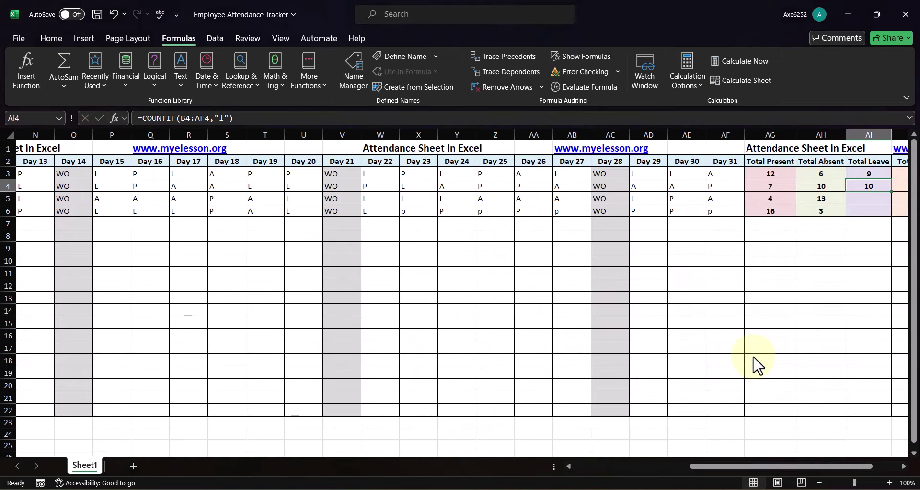
scroll(757, 365, "right", 2)
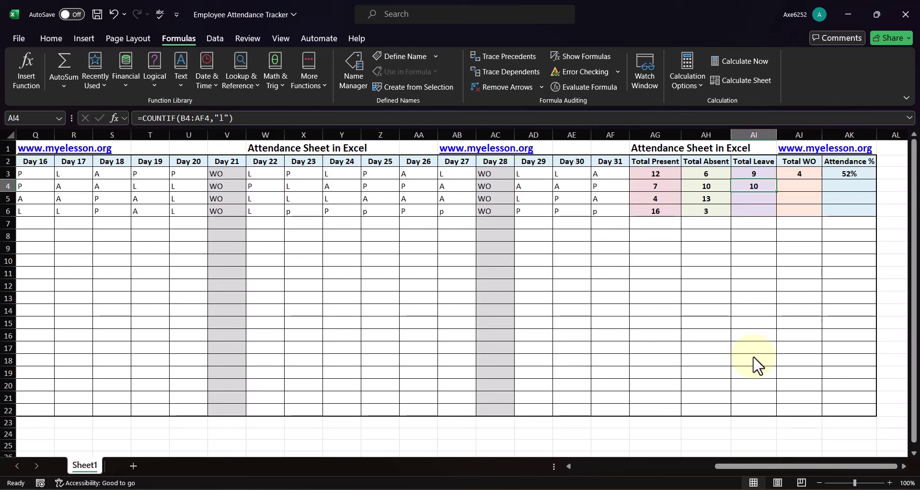
Paste the Total Leave formula down into AI5 and AI6 for rows 5–6.
key("ctrl+c")
key("shift+Down")
key("shift+Down")
key("ctrl+v")
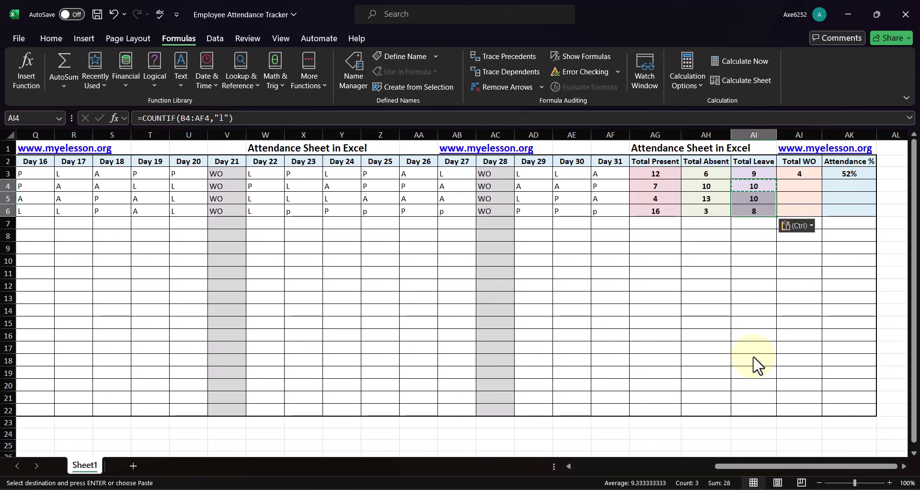
key("Escape")
key("Right")
key("Left")
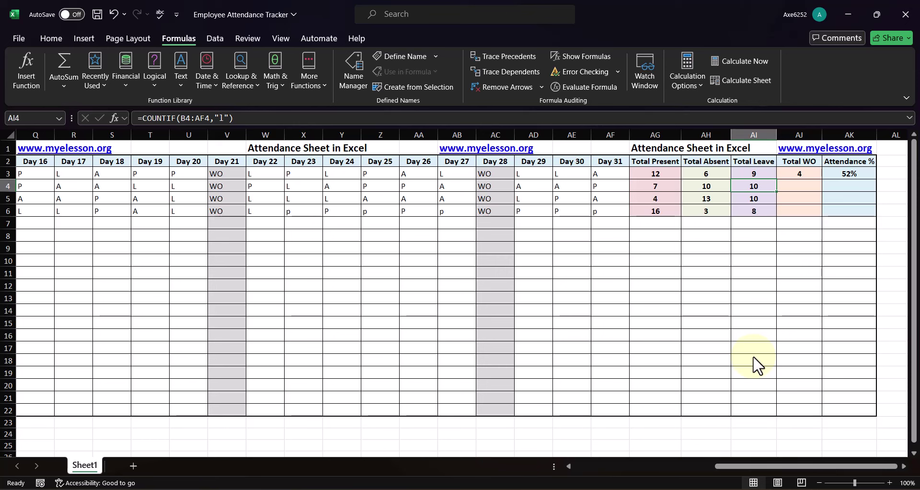
key("shift+Down")
key("ctrl+v")
key("Escape")
key("Left")
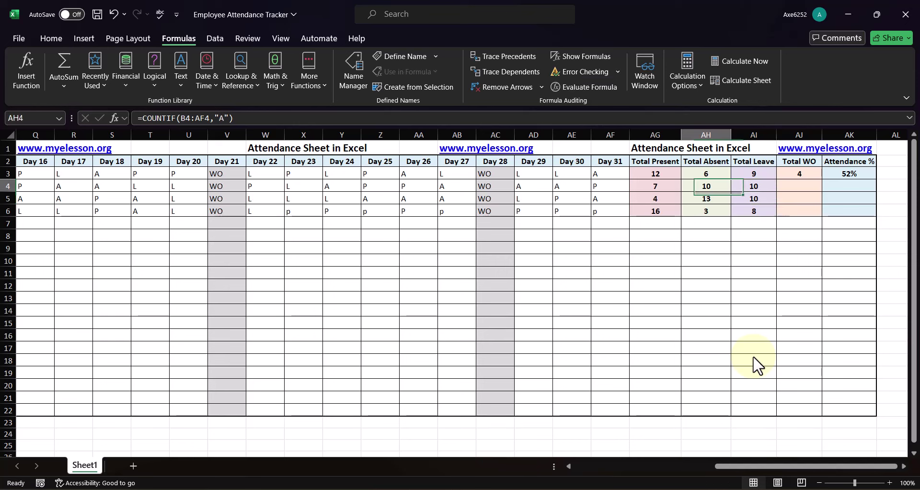
key("Left")
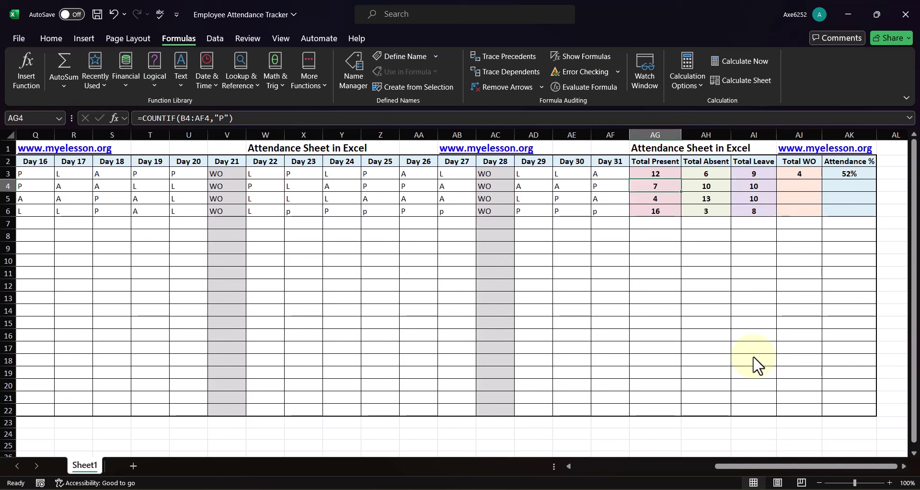
Enter P for Day 19 and Day 20 in T4 and U4, then check row 4's Total Leave.
left_click_drag(141, 190, 175, 187)
left_click(141, 190)
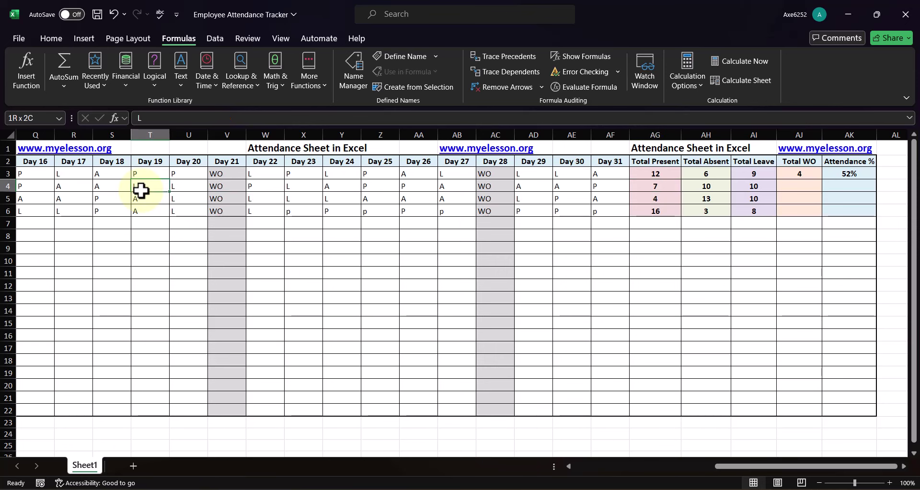
type("P")
key("Tab")
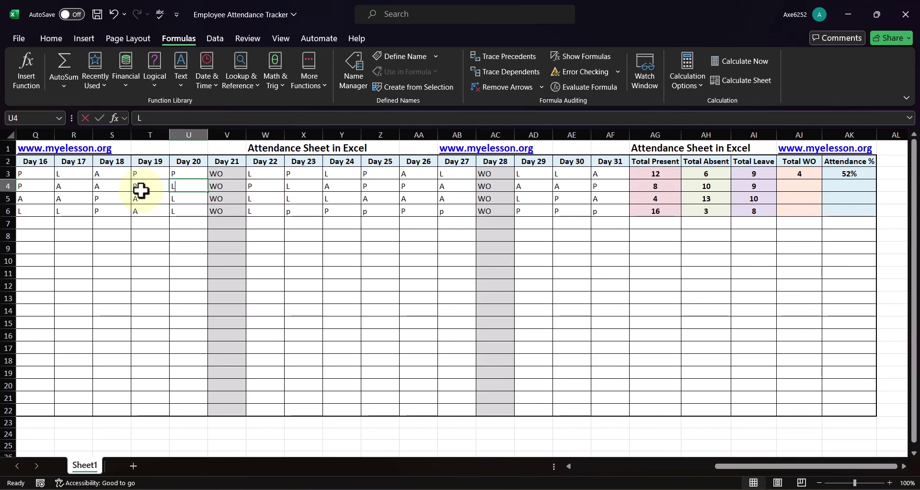
type("P")
key("Tab")
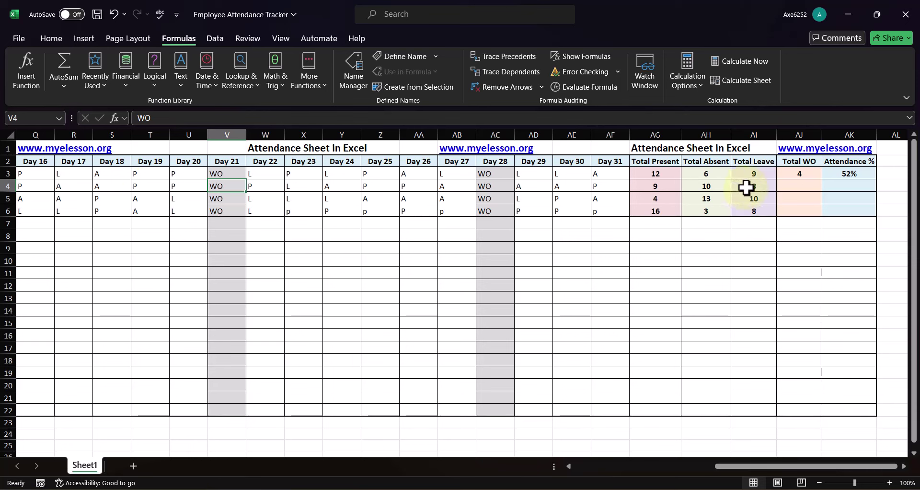
left_click(747, 187)
key("Tab")
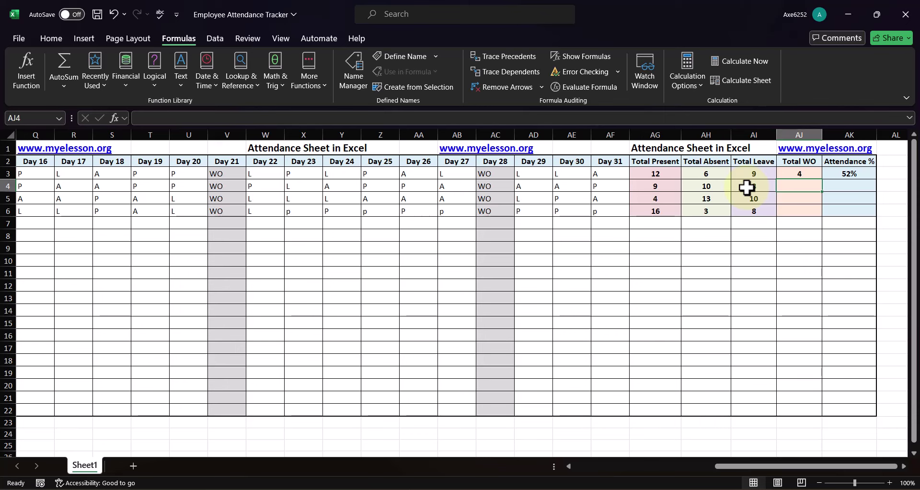
Enter =COUNTIF(B4:AF4,"WO") in AJ4 to count row 4's WO days.
type("=count")
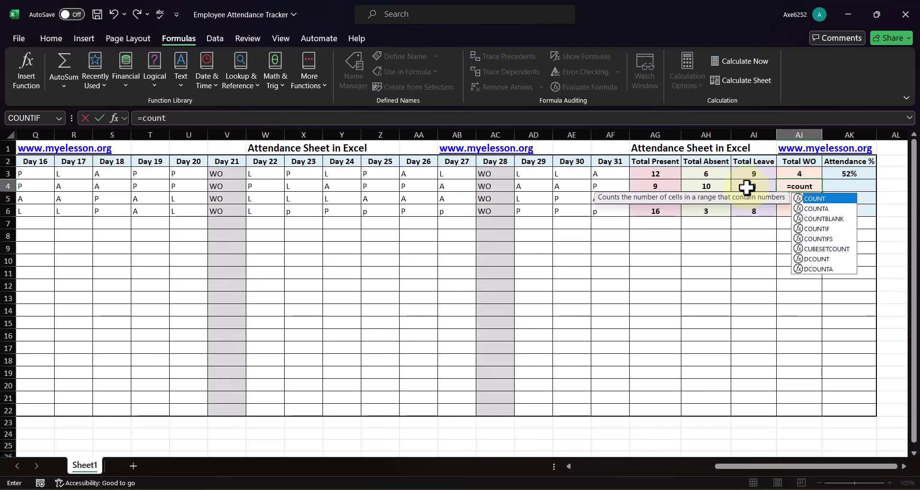
type("if(")
key("Left")
key("Left")
key("Left")
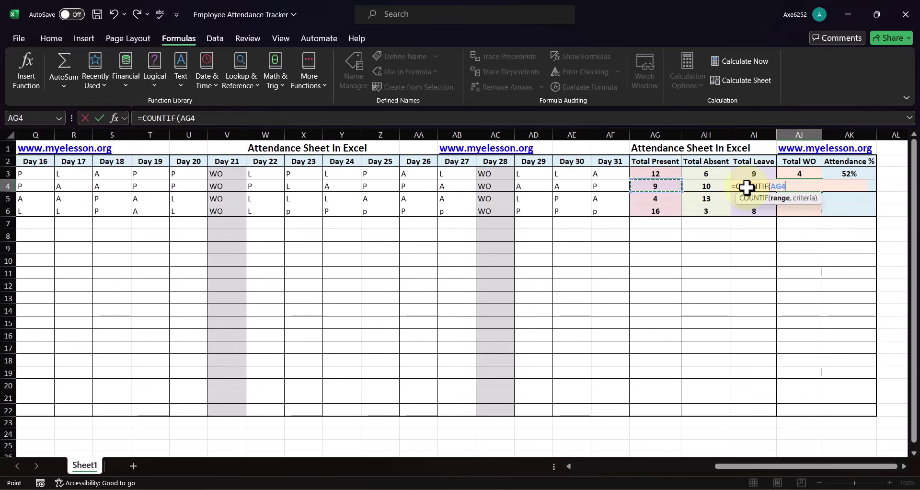
key("Left")
key("shift+Left")
key("shift+Left")
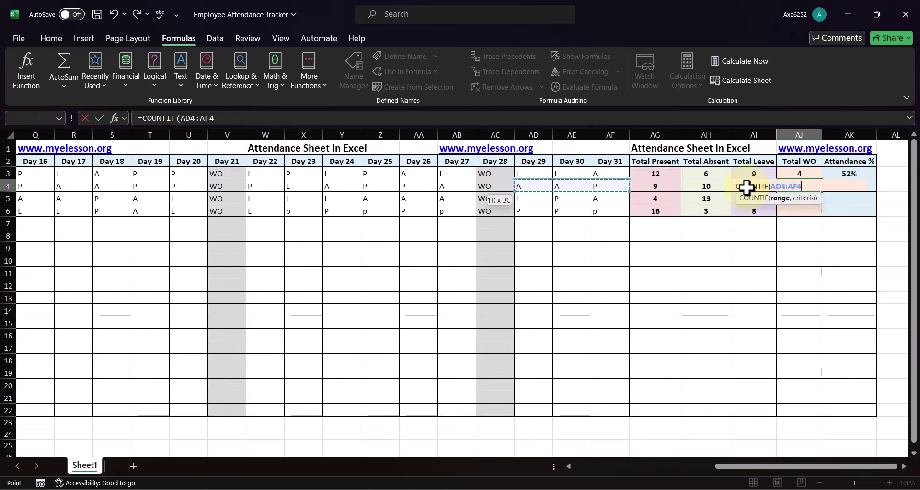
key("shift+Left")
key("shift+Left")
key("shift+Left")
key("shift+Left")
key("shift+Left")
key("shift+Left")
key("shift+Left")
key("shift+Left")
key("shift+Left")
key("shift+Left")
key("shift+Left")
key("shift+Left")
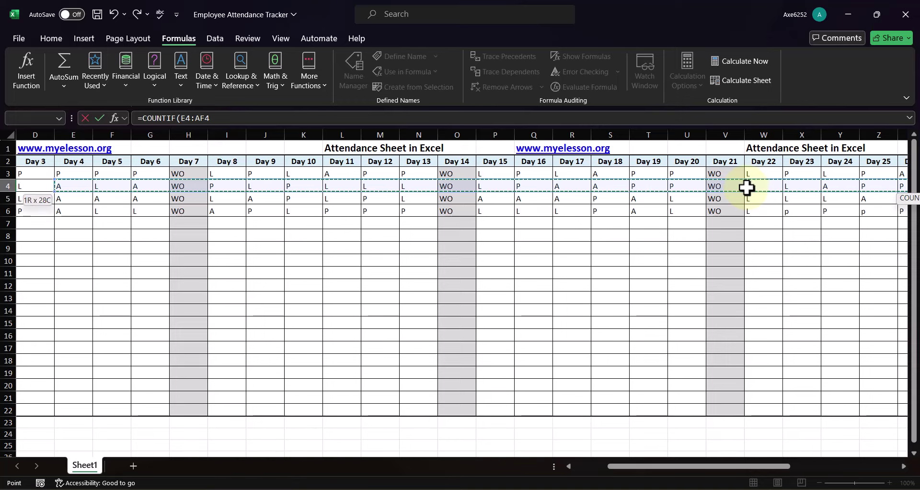
key("shift+Left")
key("shift+Left")
key("shift+Left")
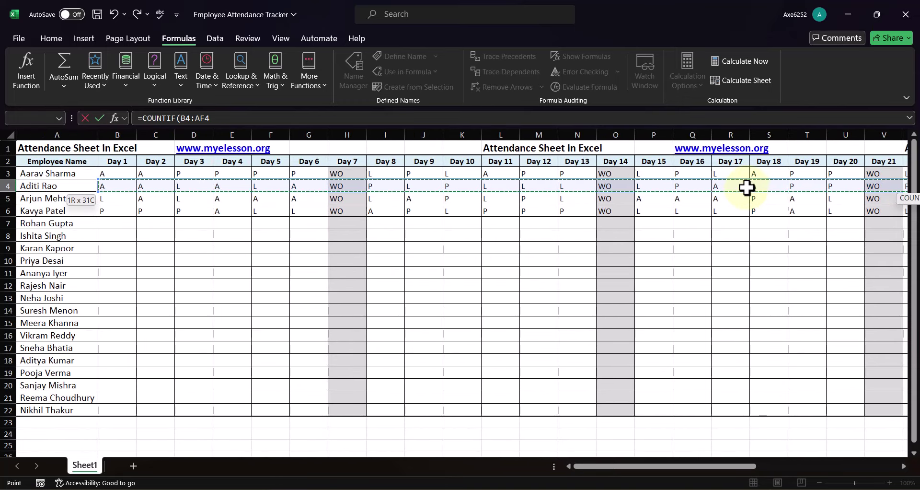
type(",W")
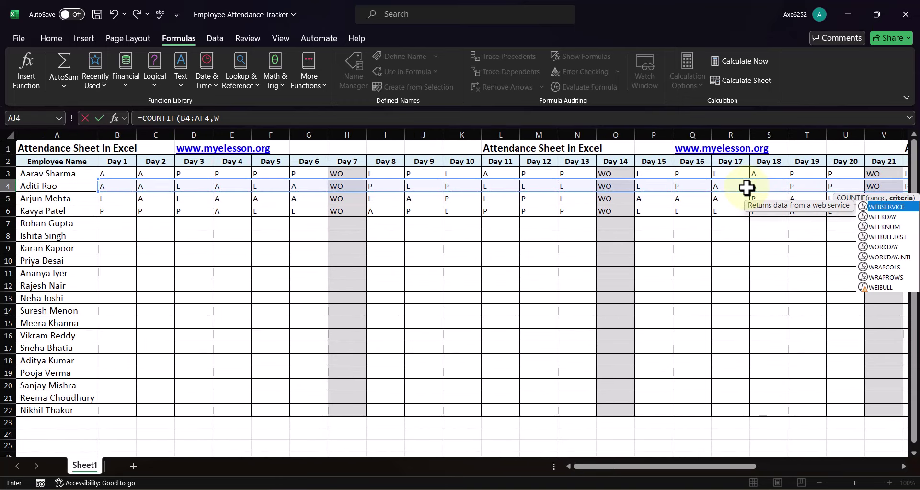
key("BackSpace")
type("\"WO\")")
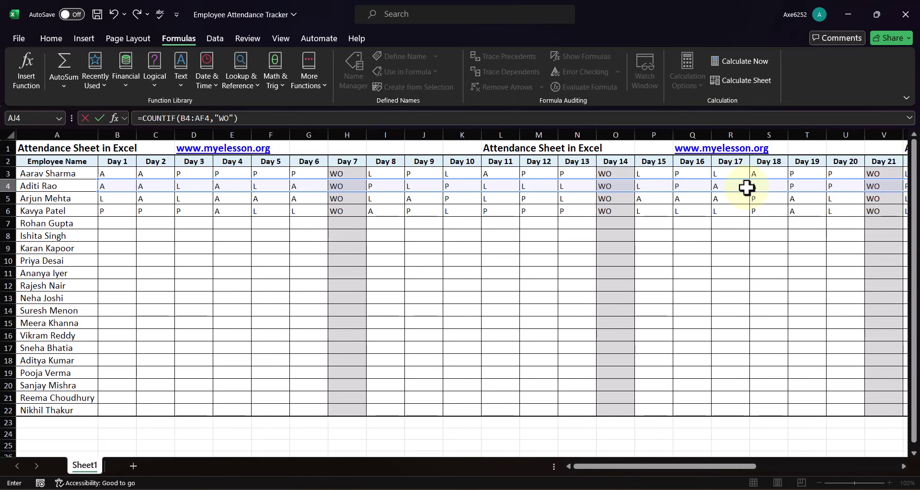
key("Return")
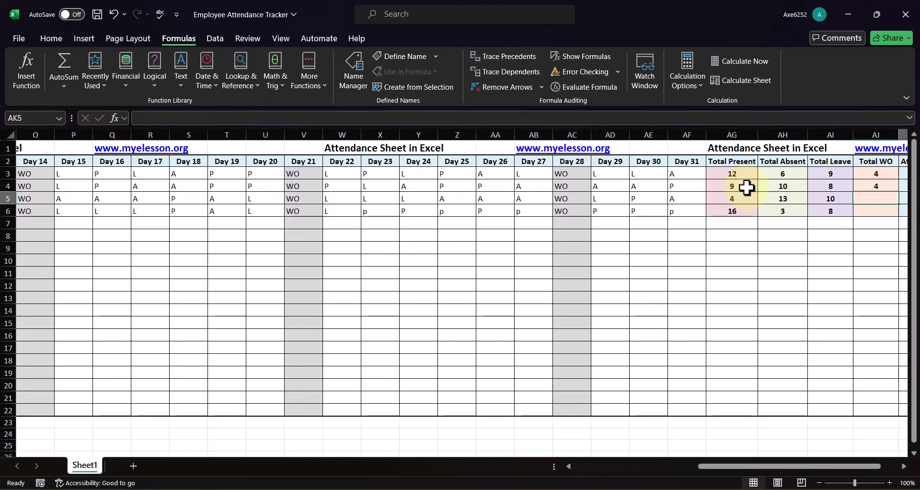
Copy the Total WO formula down to rows 5 and 6.
key("Up")
key("ctrl+c")
key("shift+Down")
key("shift+Down")
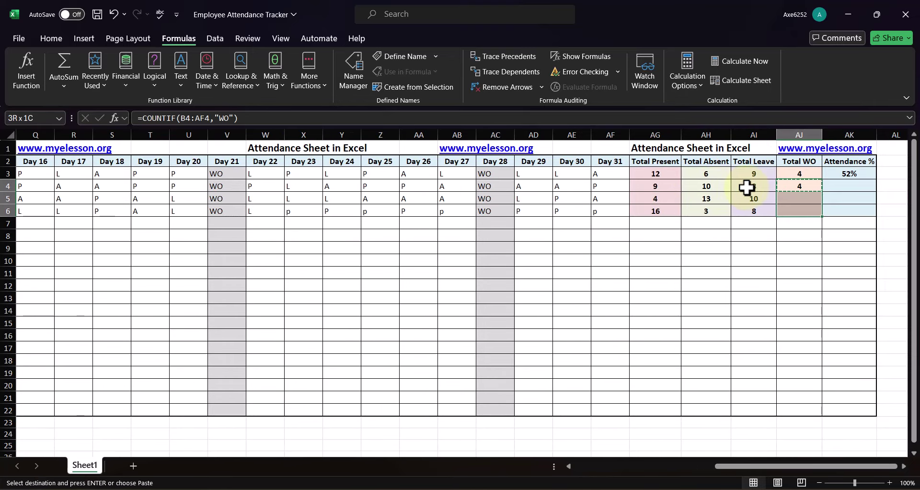
key("ctrl+v")
key("Escape")
key("Right")
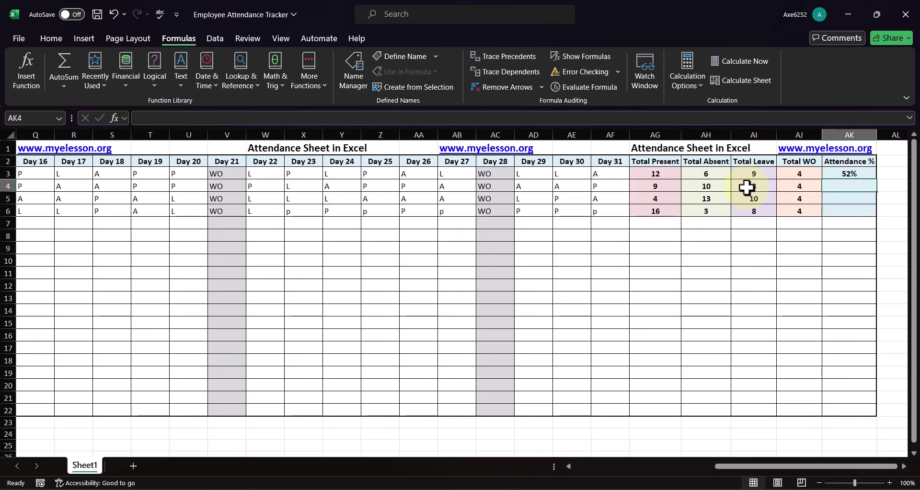
key("Left")
key("Left")
key("Left")
key("Left")
key("Left")
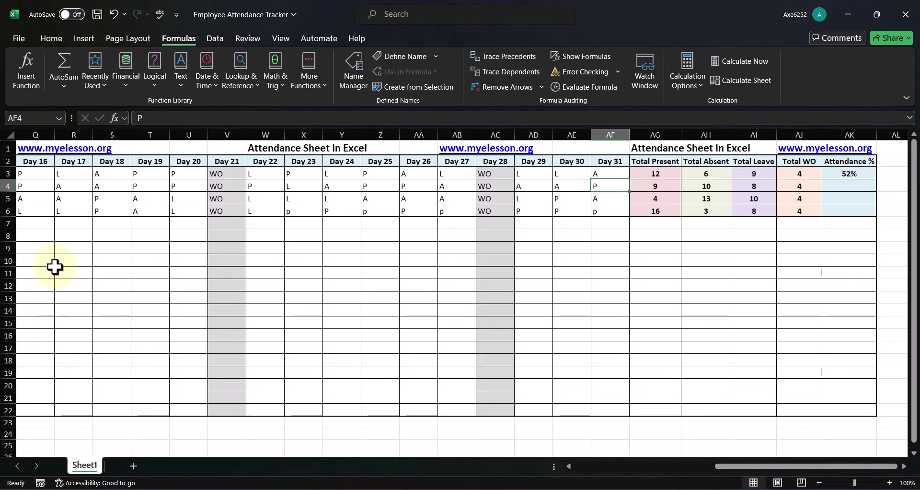
Copy the entire attendance sheet and paste it into a new Sheet2.
scroll(68, 286, "left", 4)
scroll(68, 286, "left", 4)
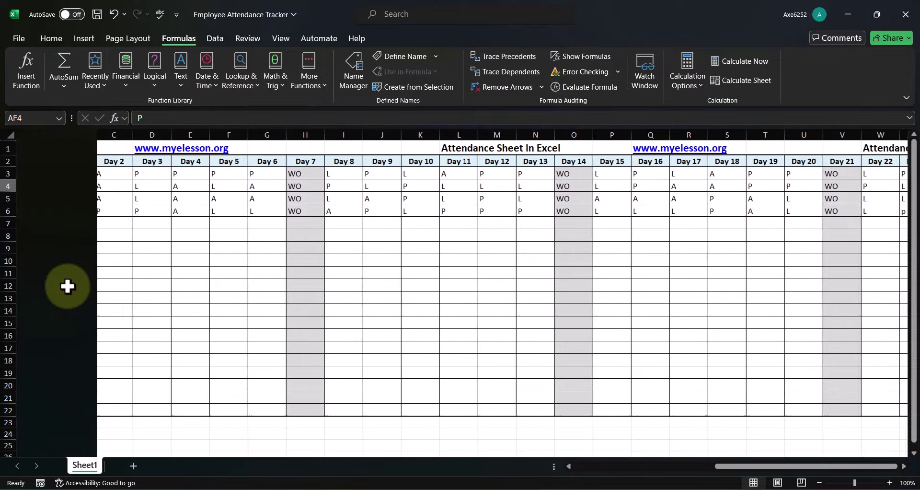
left_click(10, 136)
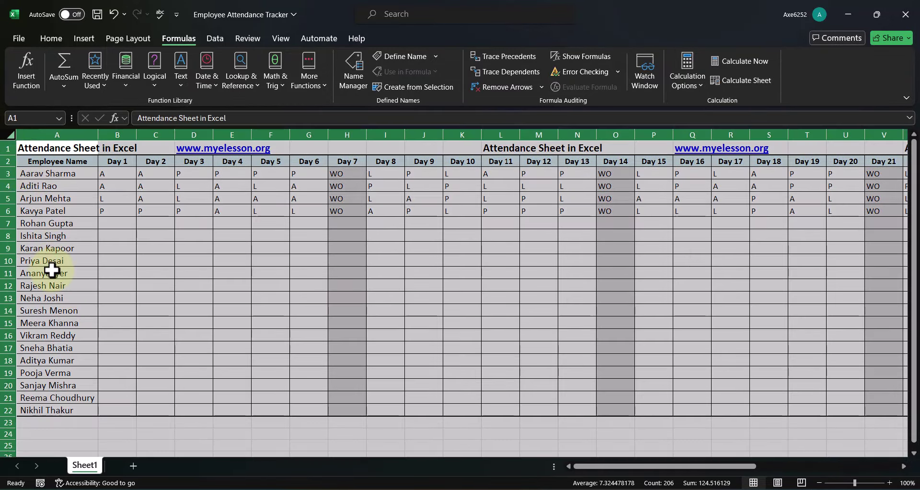
key("ctrl+c")
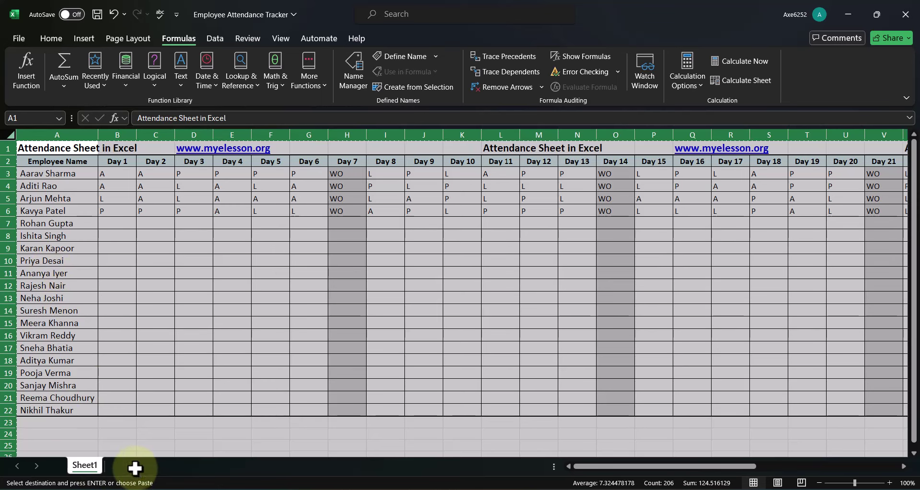
left_click(139, 468)
key("ctrl+v")
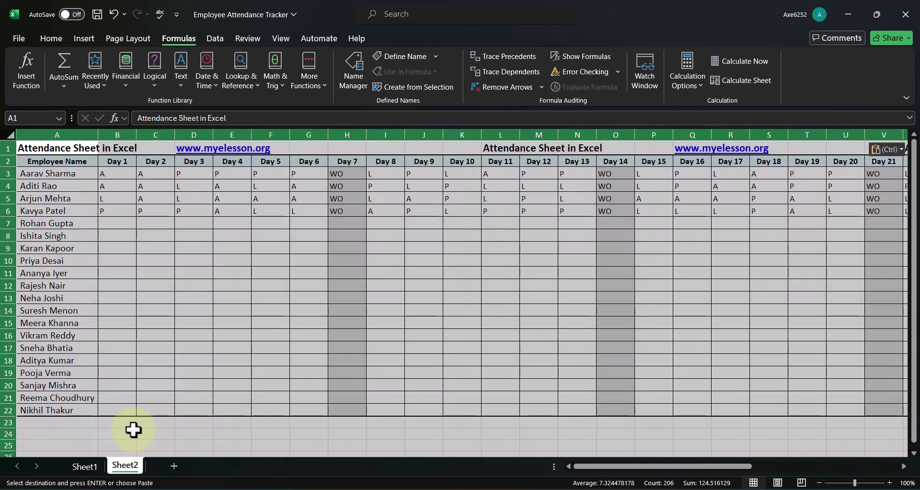
left_click(143, 434)
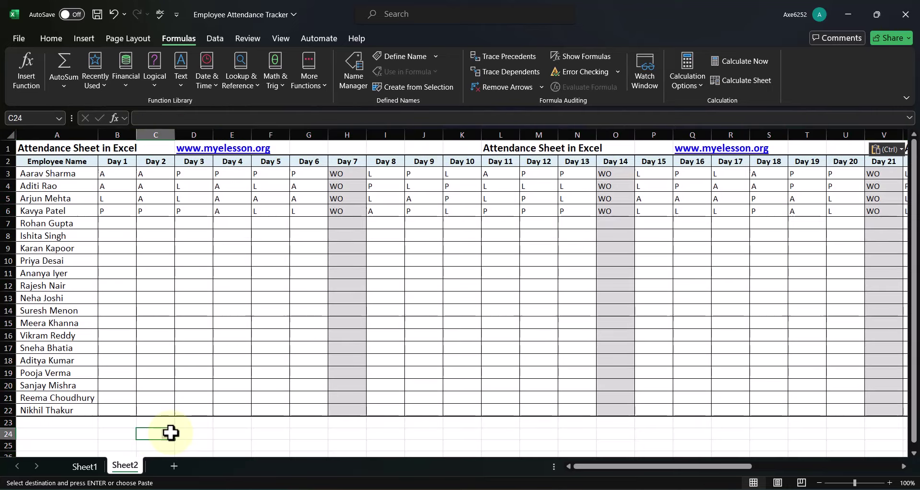
Duplicate Sheet2 with Move or Copy and Create a copy to make Sheet2 (2).
right_click(121, 467)
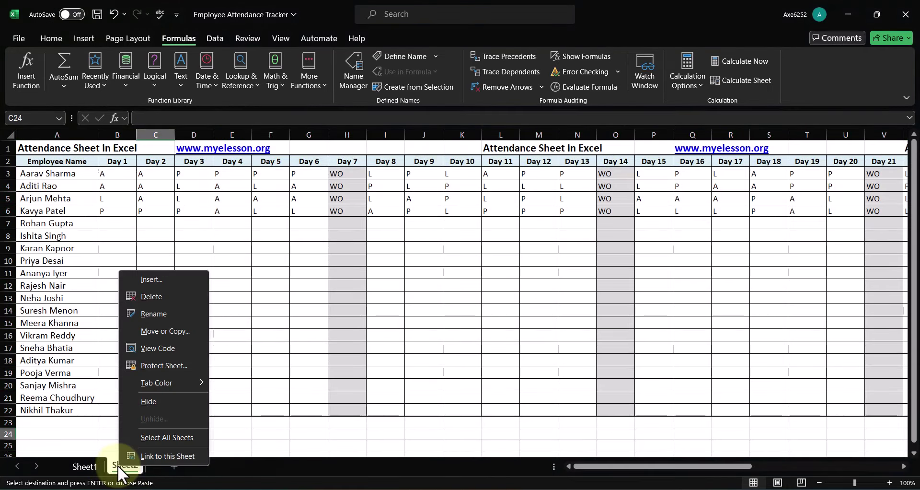
left_click(157, 330)
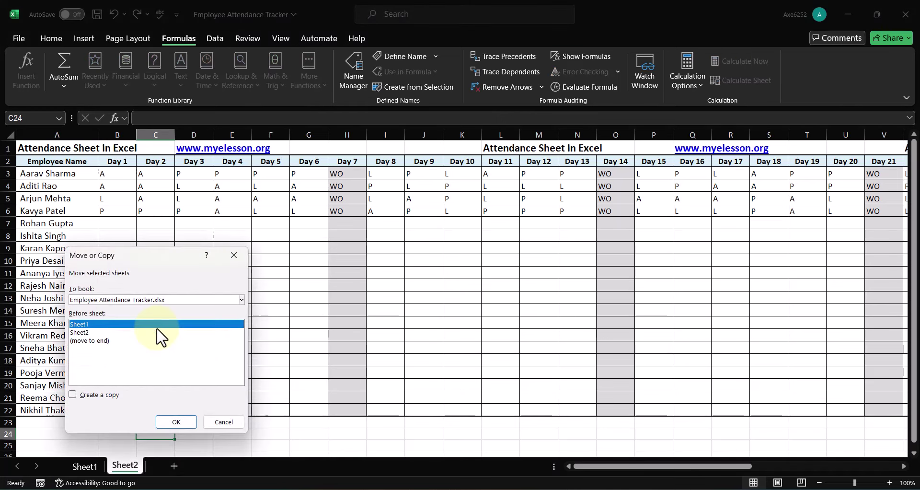
left_click(73, 395)
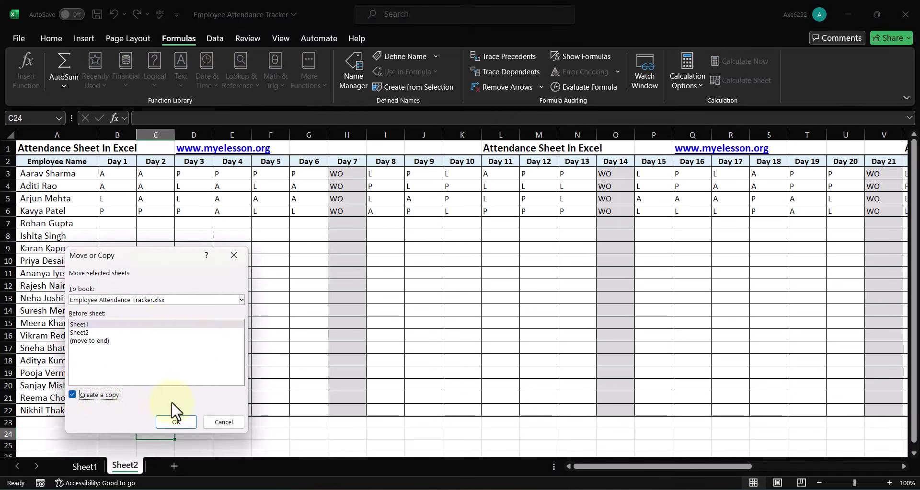
left_click(176, 422)
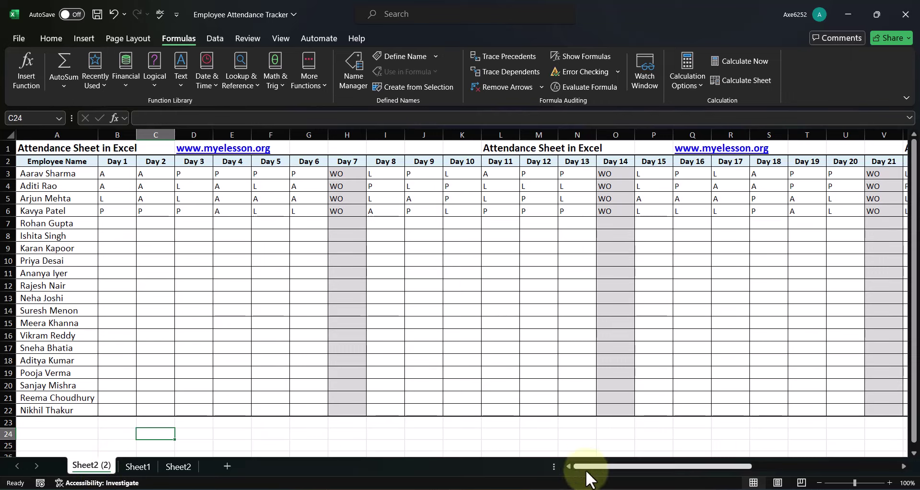
Return to the browser and scroll to the article's Keywords list and Download Practice File button.
mouse_move(555, 481)
left_click(551, 455)
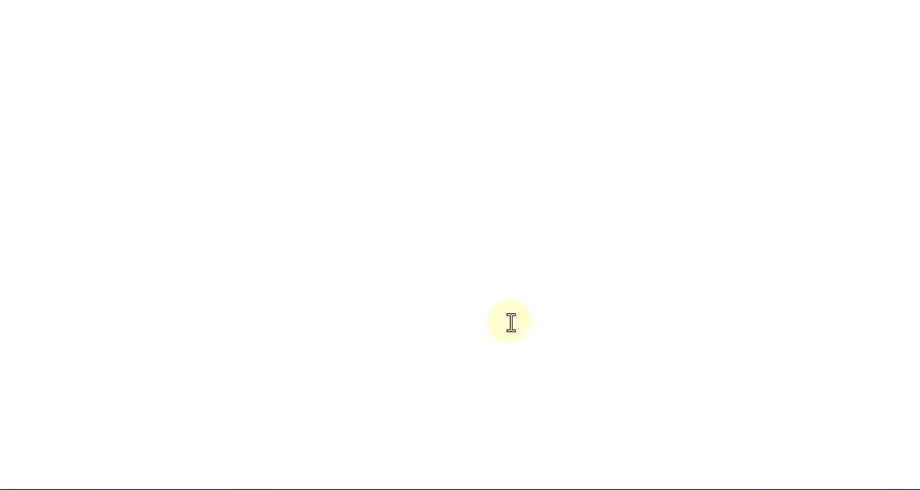
scroll(503, 242, "down", 5)
scroll(505, 243, "down", 3)
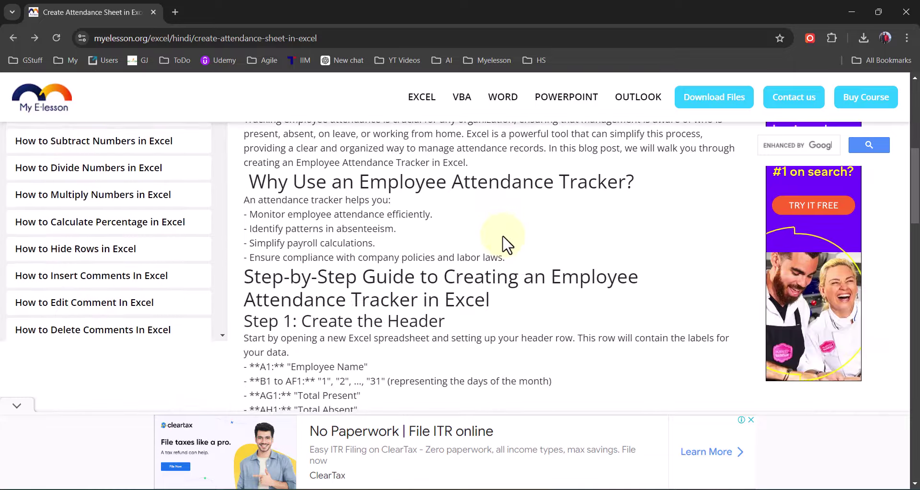
scroll(507, 244, "down", 5)
scroll(507, 244, "down", 5)
scroll(507, 245, "down", 5)
scroll(507, 245, "down", 2)
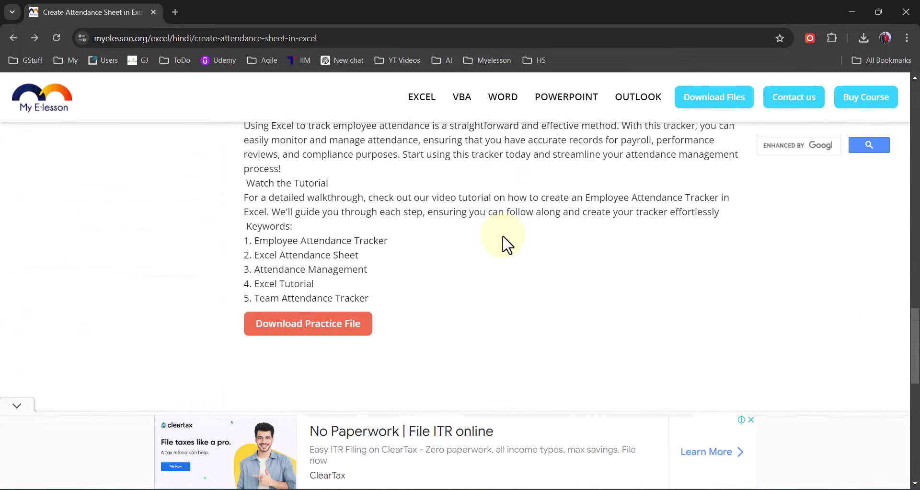